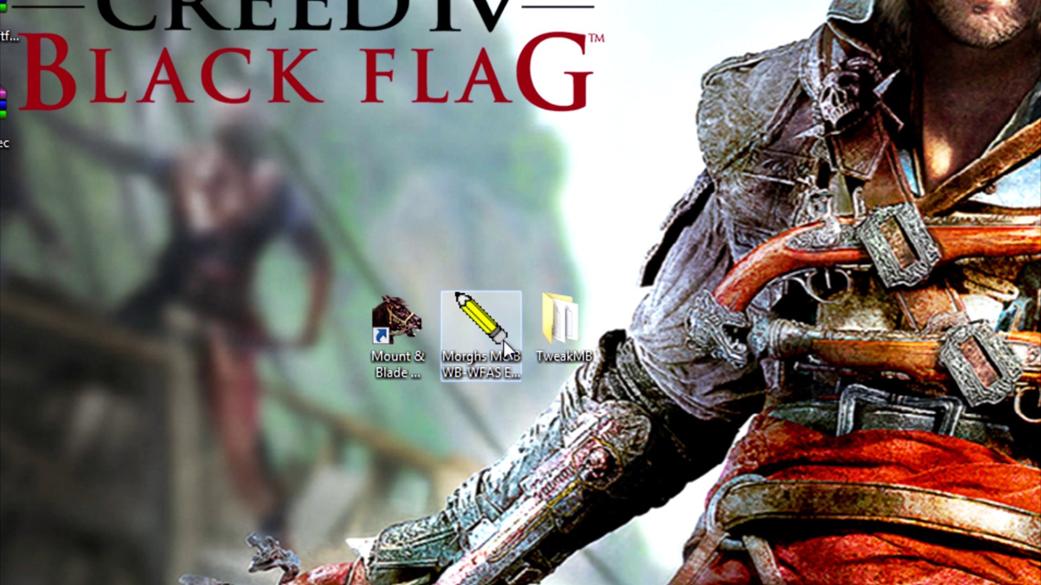
# Launch Mount & Blade Warband from its desktop shortcut
pyautogui.doubleClick(414, 319)
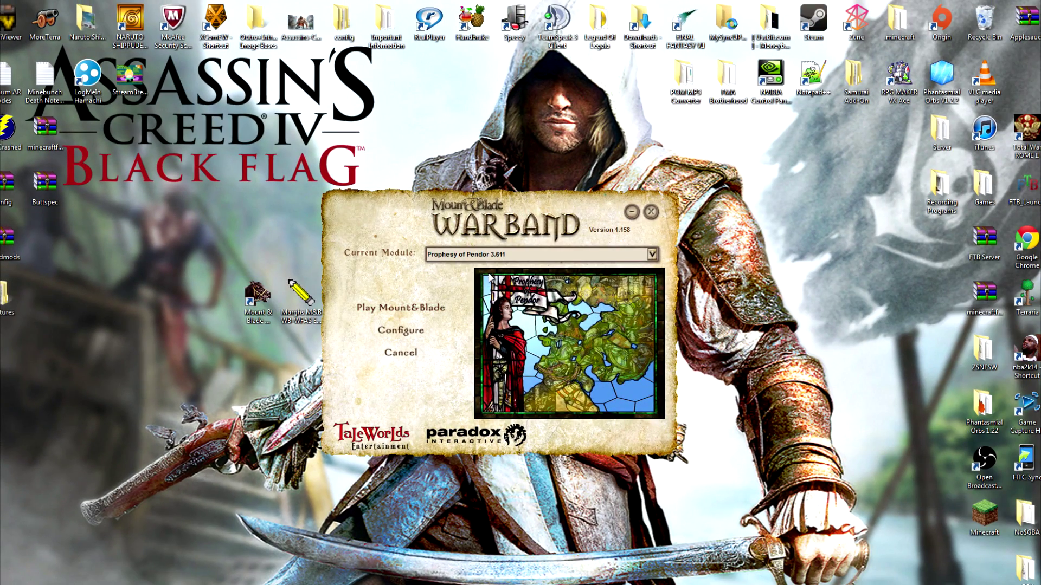
# Start Warband and load the saved campaign from the Load Game screen
pyautogui.click(515, 256)
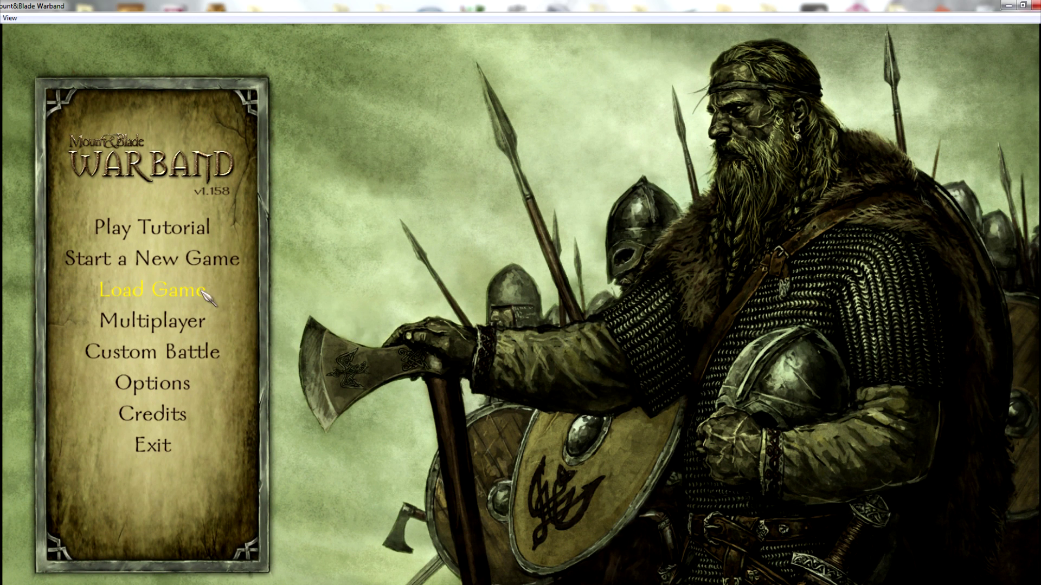
pyautogui.click(203, 293)
pyautogui.click(197, 186)
pyautogui.click(781, 564)
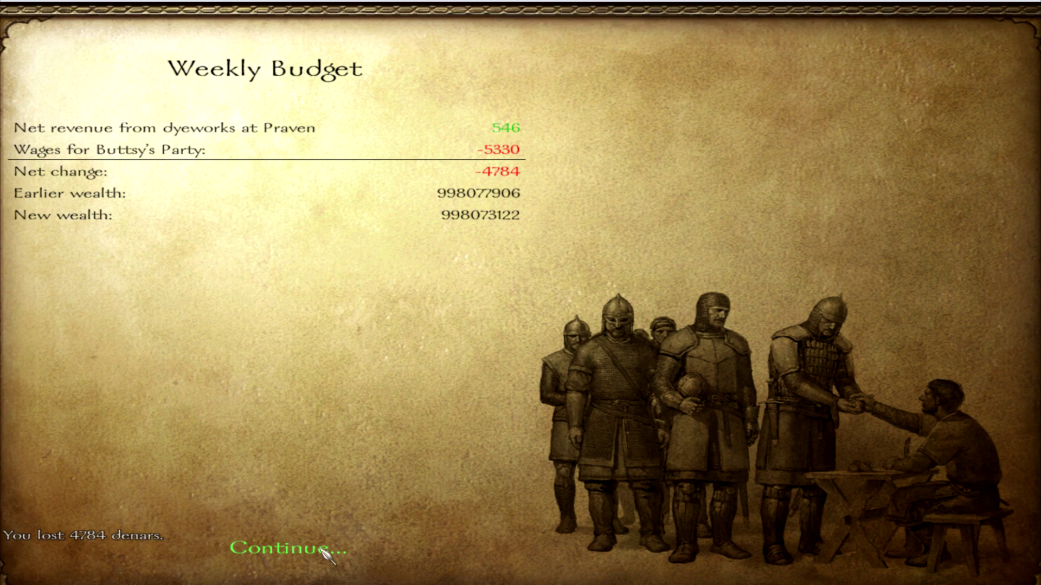
# Close the weekly budget report showing 998073122 denars
pyautogui.click(322, 550)
pyautogui.scroll(-3, 444, 488)
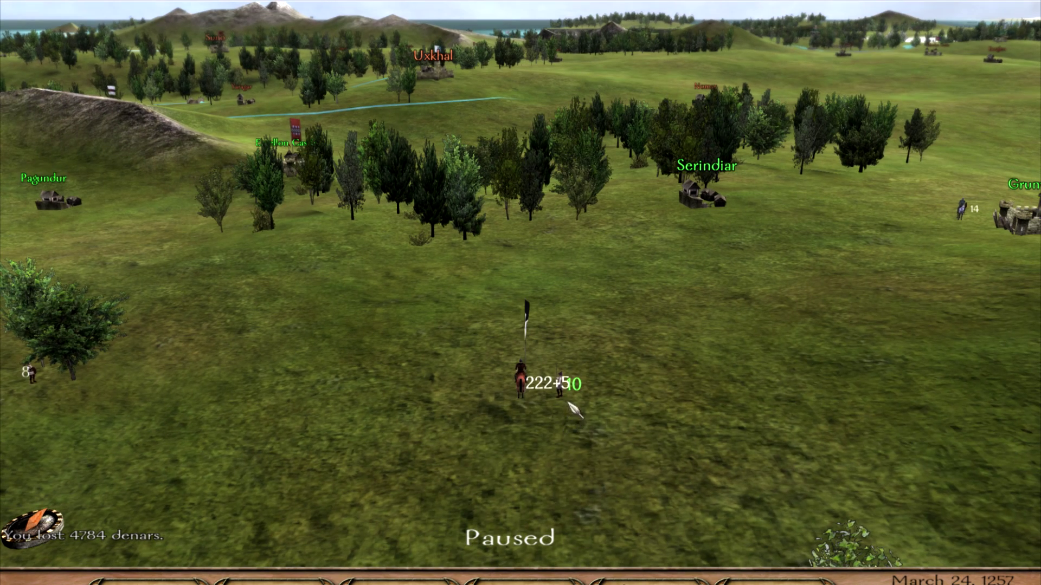
pyautogui.moveTo(526, 389)
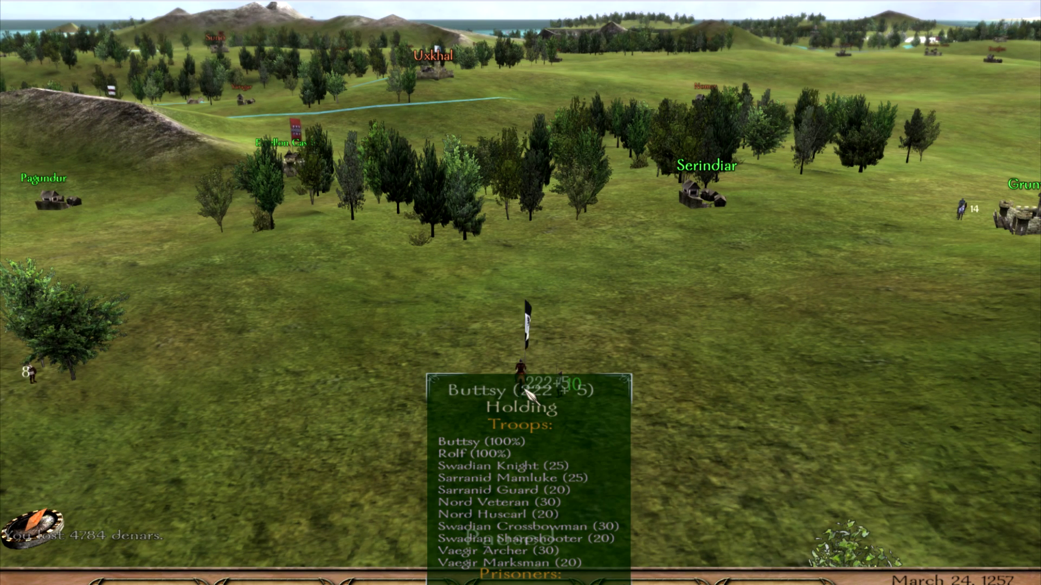
pyautogui.scroll(-6, 669, 472)
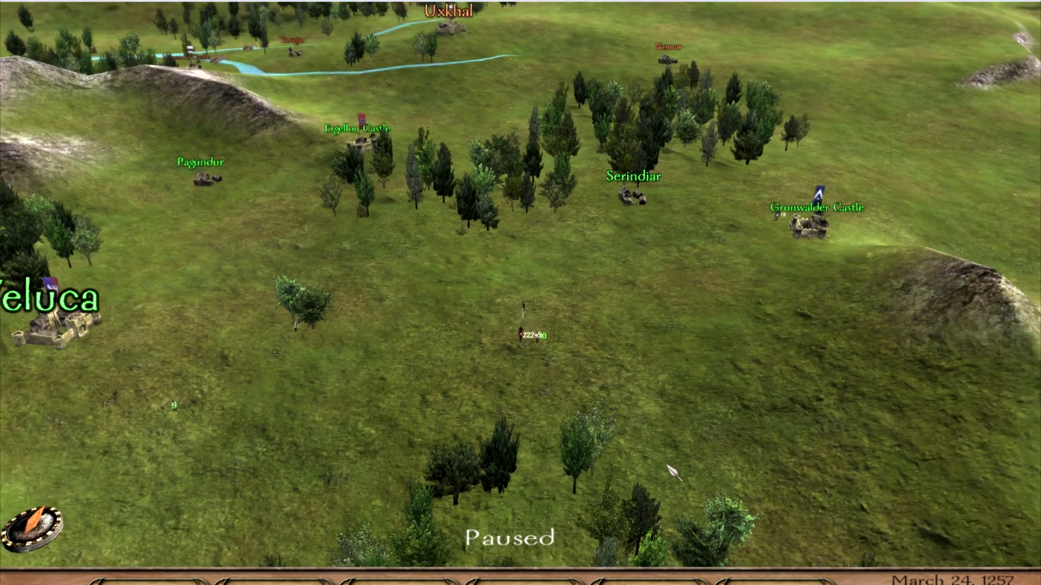
# View the Swadian Knight's character sheet from the party roster, then return to the map
pyautogui.press('p')
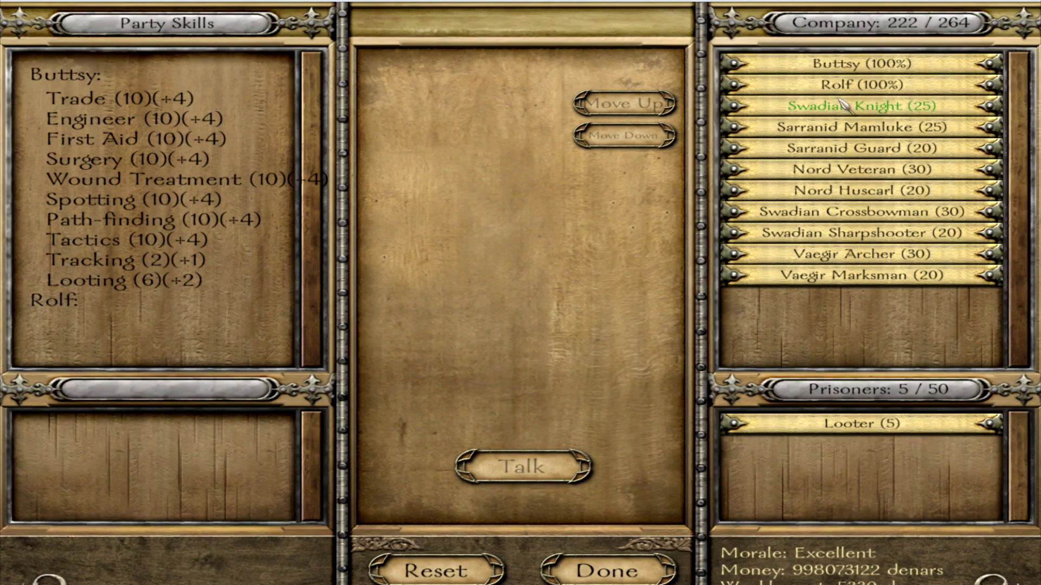
pyautogui.click(841, 108)
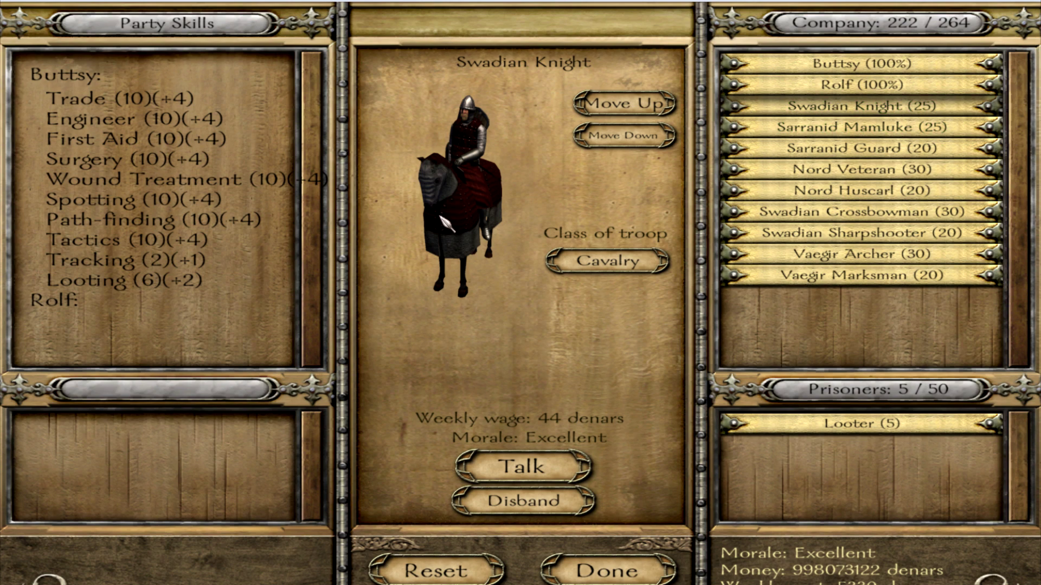
pyautogui.click(521, 469)
pyautogui.click(572, 415)
pyautogui.click(580, 302)
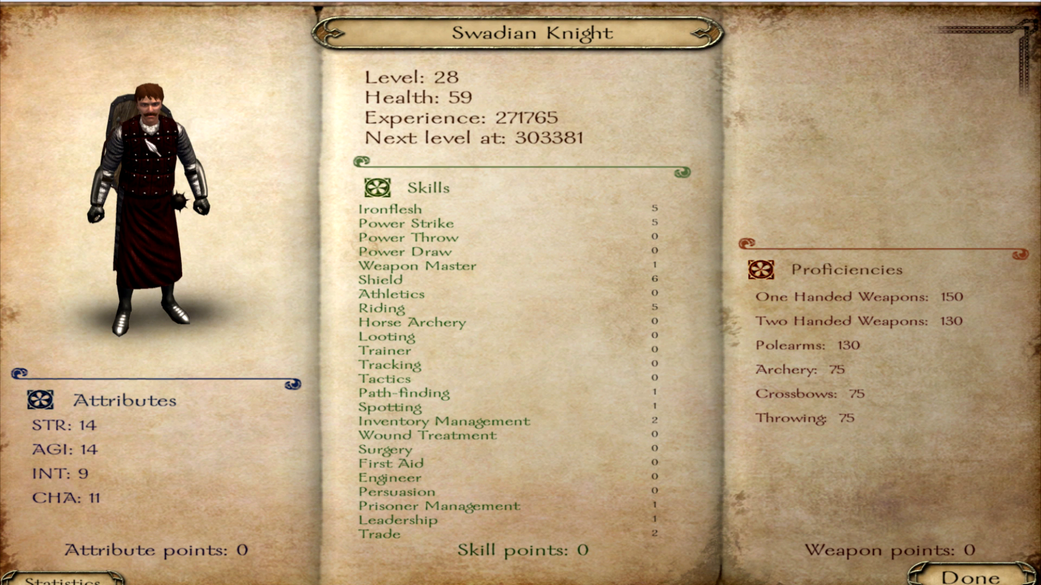
pyautogui.click(928, 572)
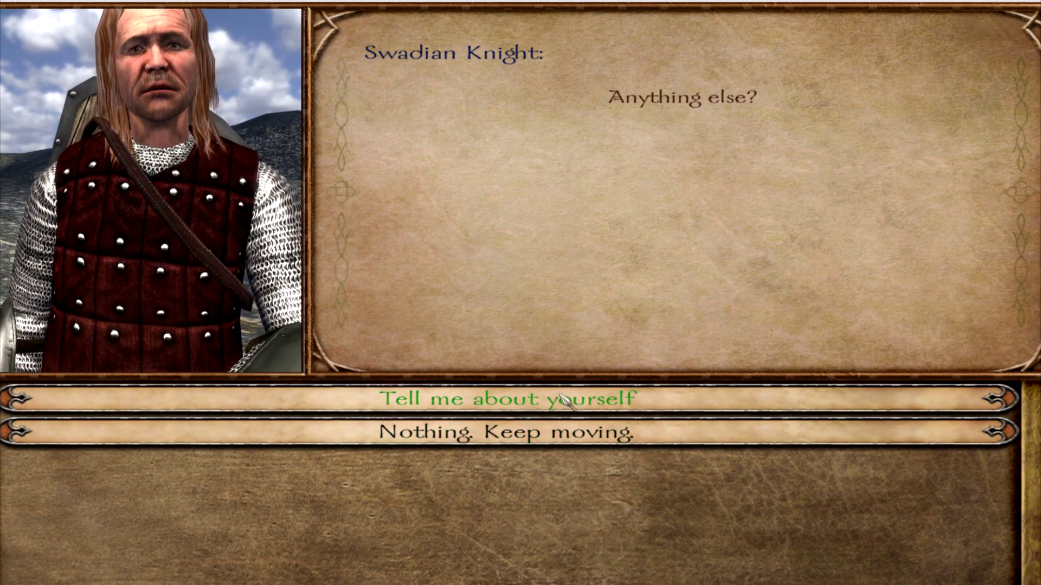
pyautogui.click(572, 432)
pyautogui.click(598, 567)
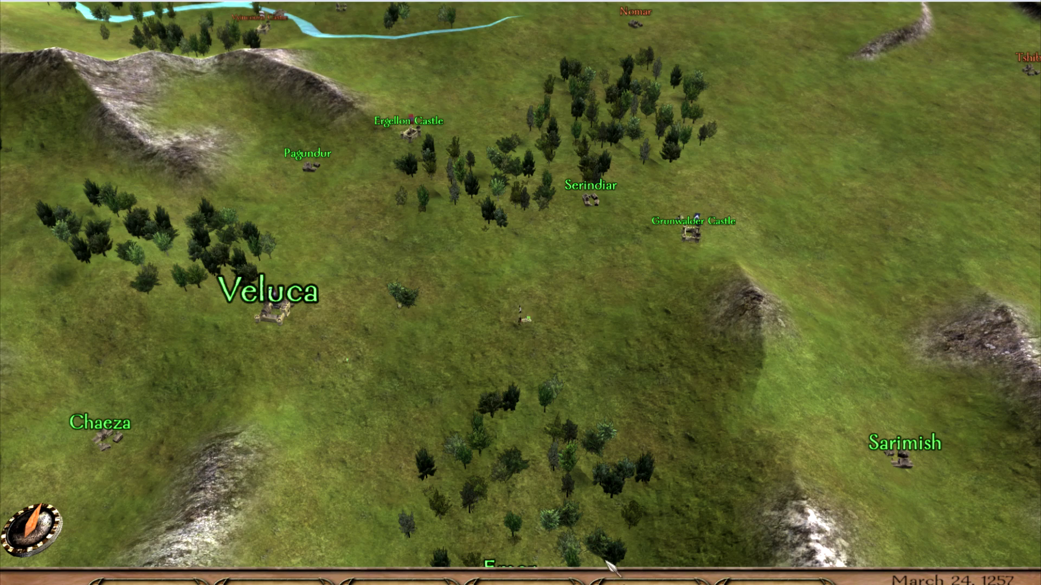
# Review the hero's character sheet and inventory, then return to the world map
pyautogui.press('c')
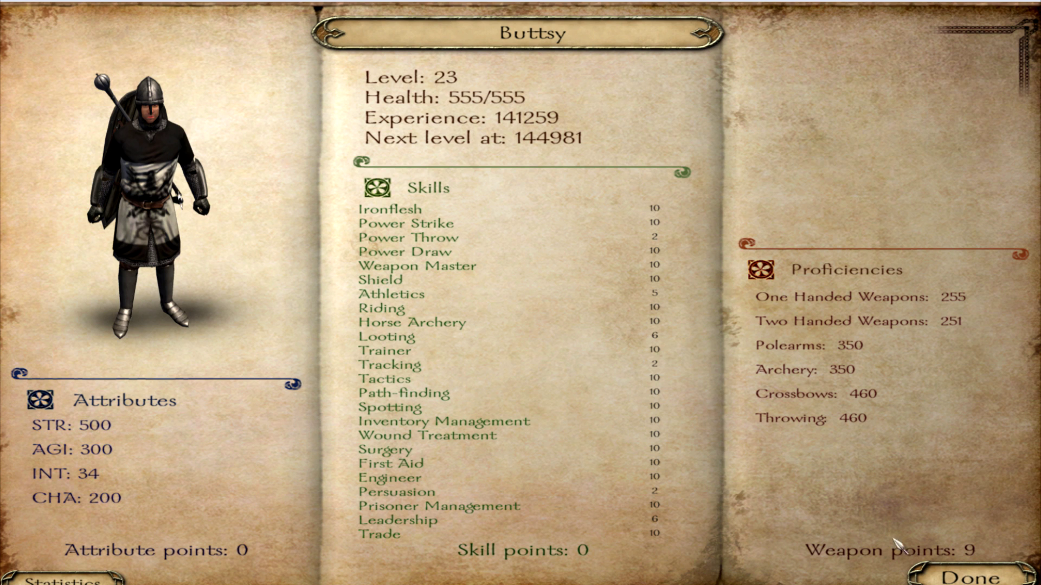
pyautogui.click(970, 576)
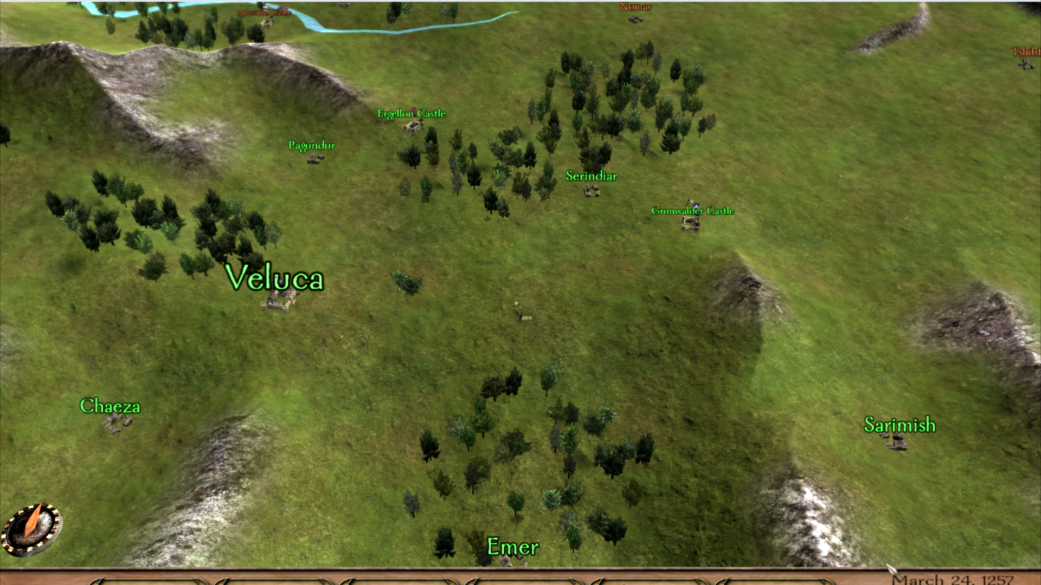
pyautogui.press('i')
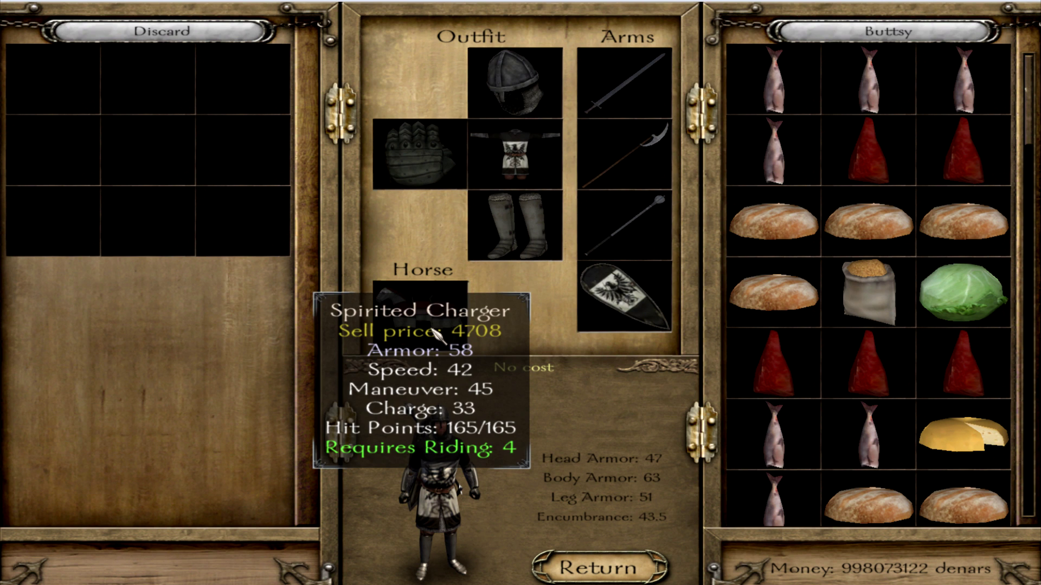
pyautogui.scroll(-6, 753, 331)
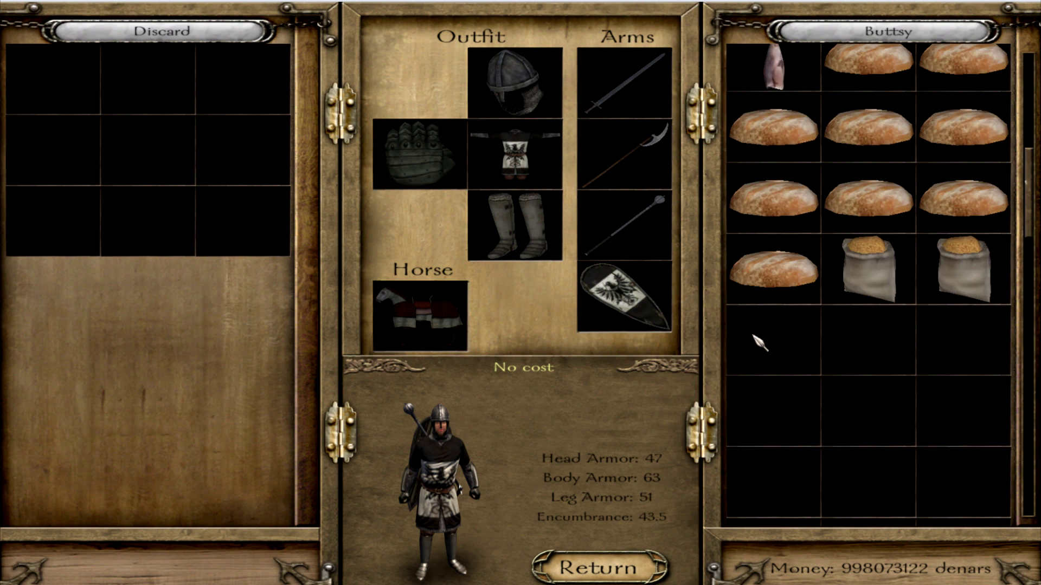
pyautogui.scroll(5, 756, 336)
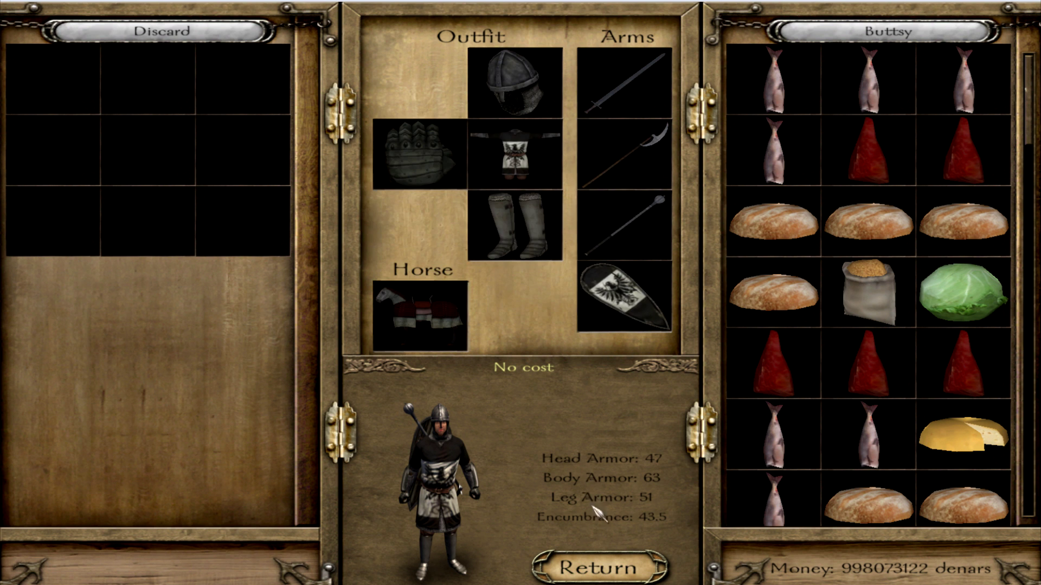
pyautogui.click(599, 565)
# Bring up the in-game Escape menu
pyautogui.scroll(10, 567, 383)
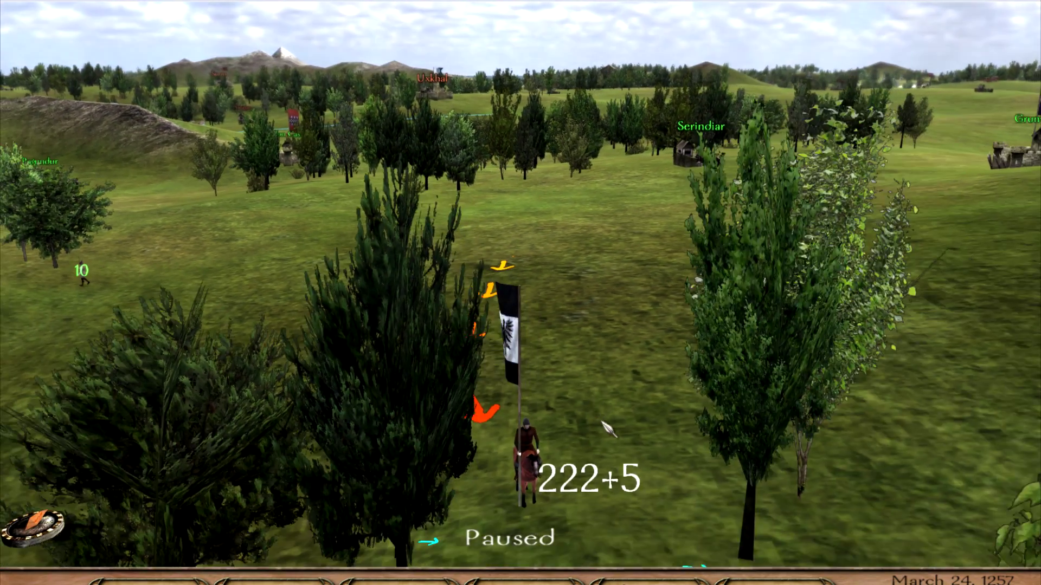
pyautogui.scroll(-5, 602, 423)
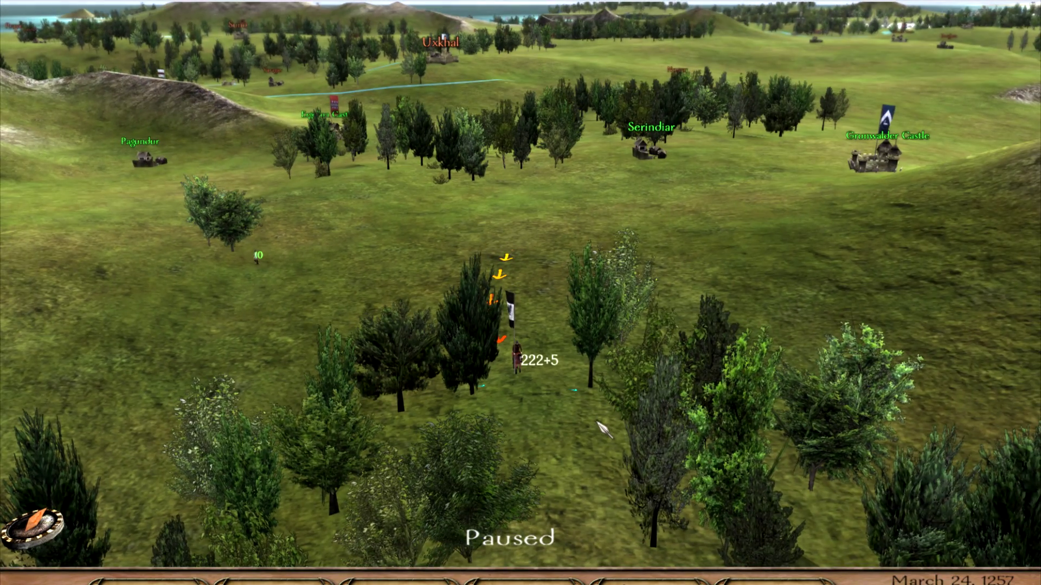
pyautogui.scroll(-5, 598, 423)
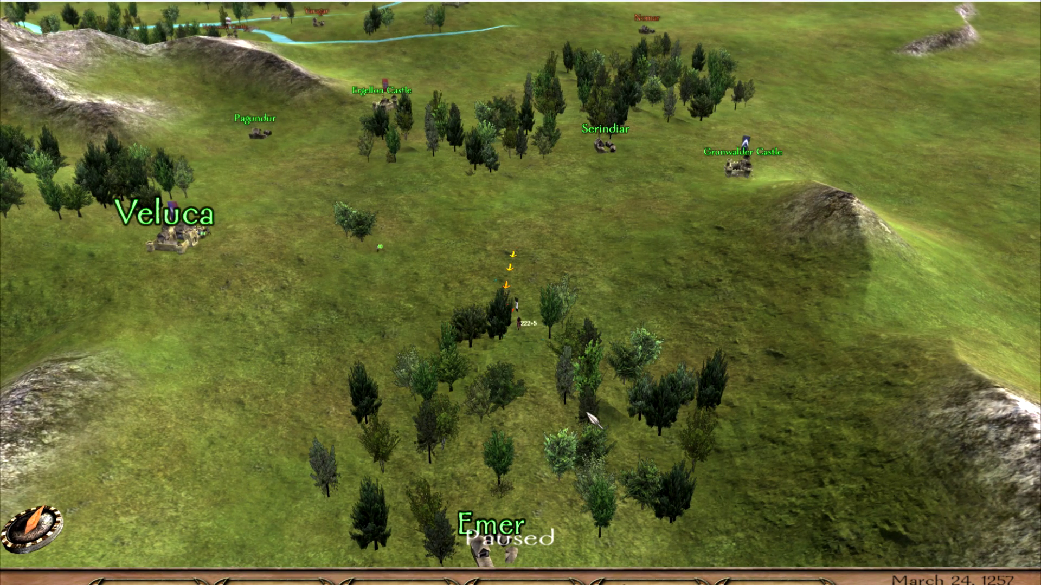
pyautogui.press('Escape')
# Quit the campaign without saving, launch Morgh's editor, and dismiss the missing TXT files warning
pyautogui.click(385, 453)
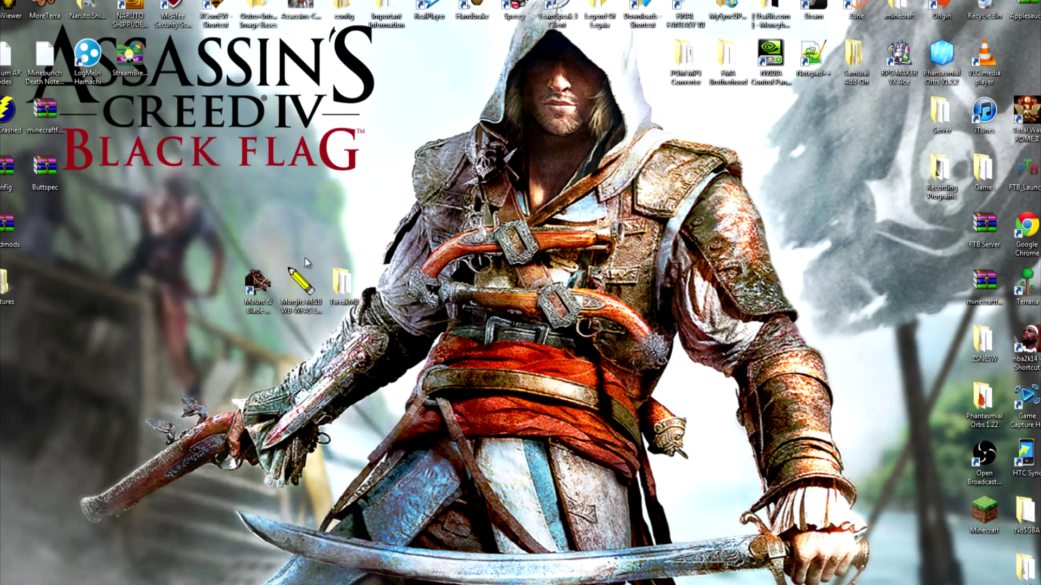
pyautogui.doubleClick(303, 283)
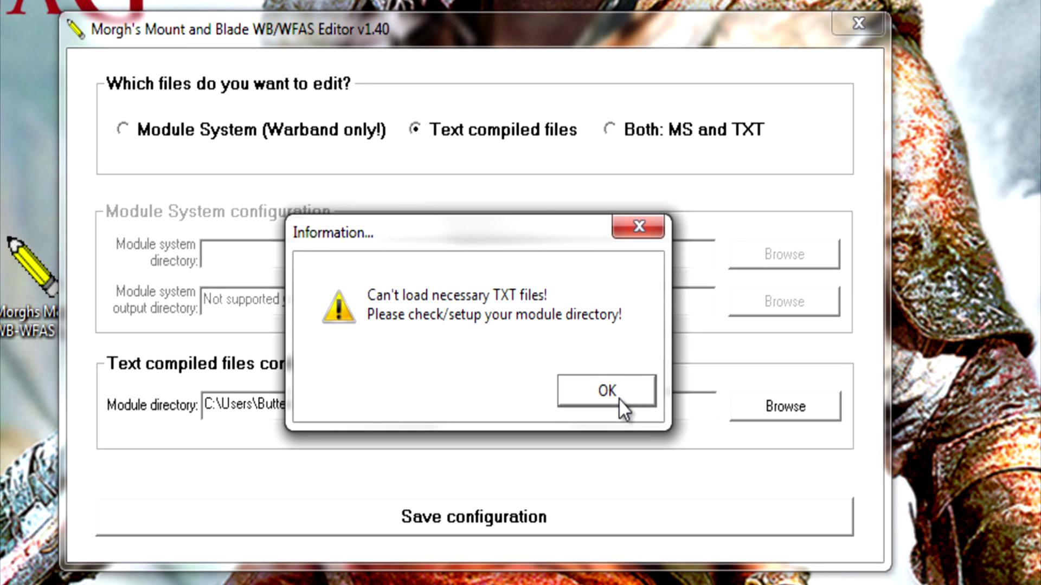
pyautogui.click(619, 398)
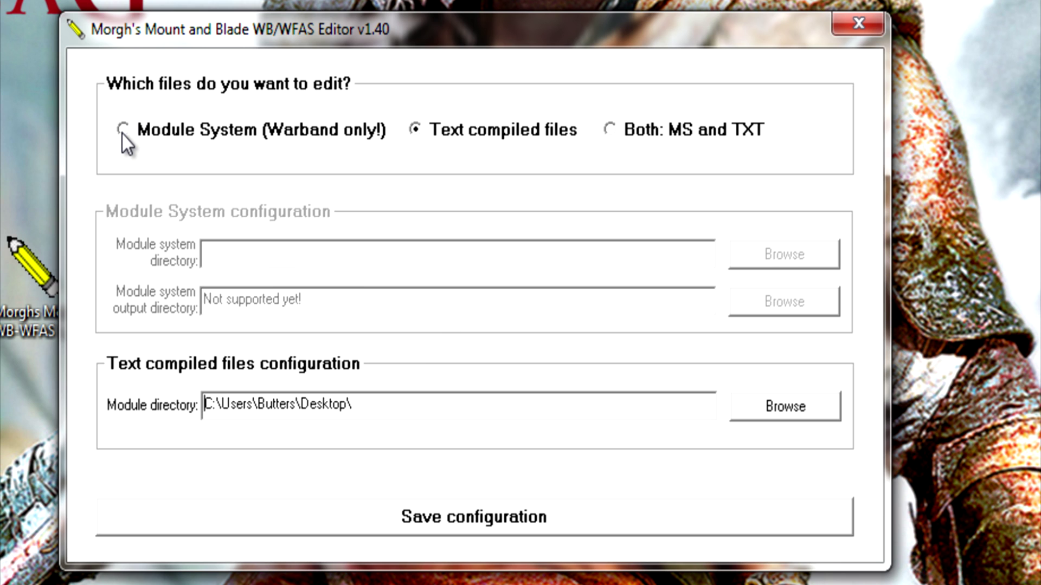
# Browse to C: > Program Files (x86) > Steam > SteamApps > common for the module directory
pyautogui.click(825, 414)
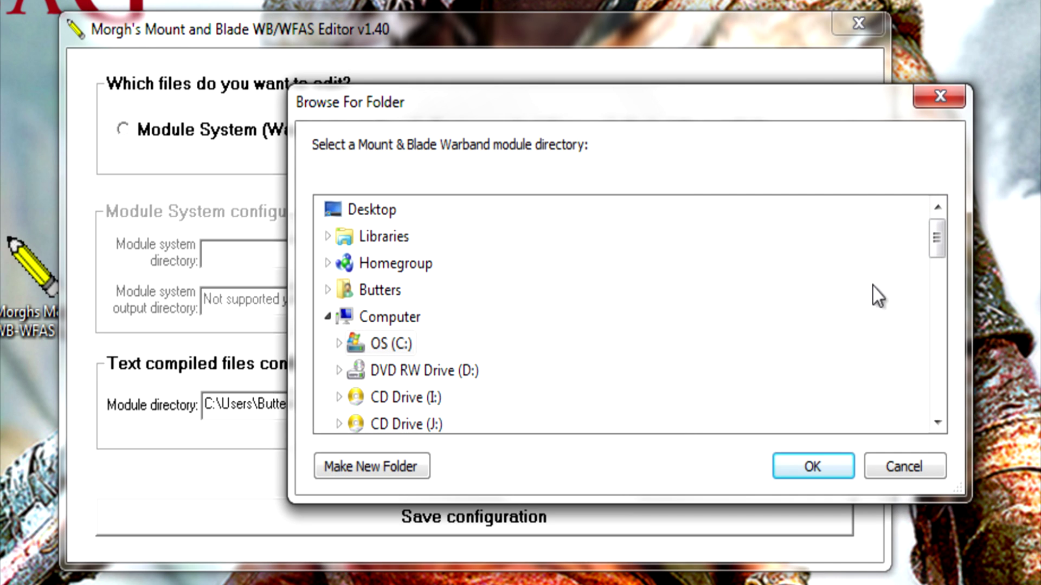
pyautogui.click(339, 344)
pyautogui.scroll(-3, 564, 316)
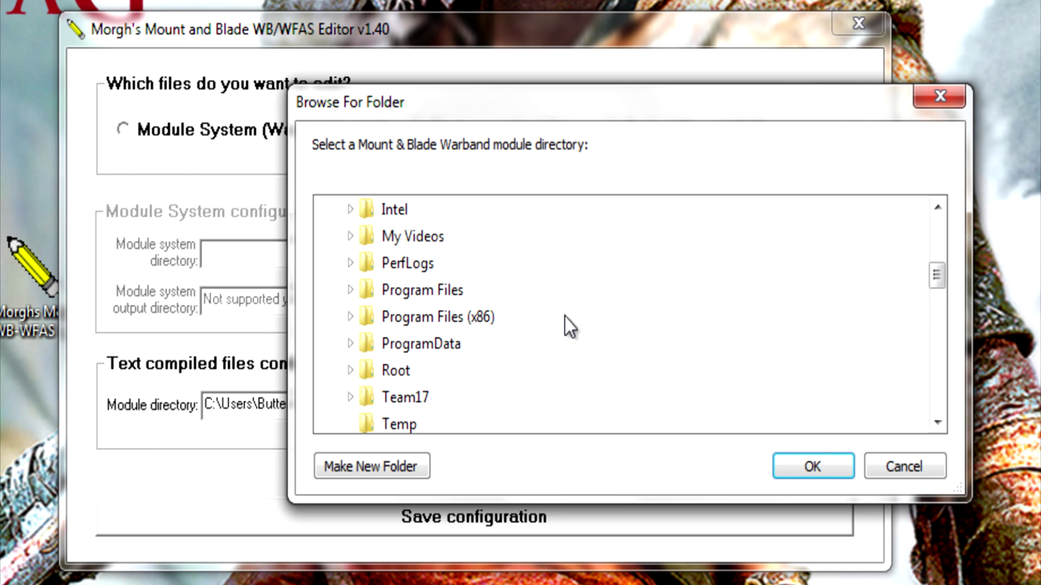
pyautogui.click(349, 317)
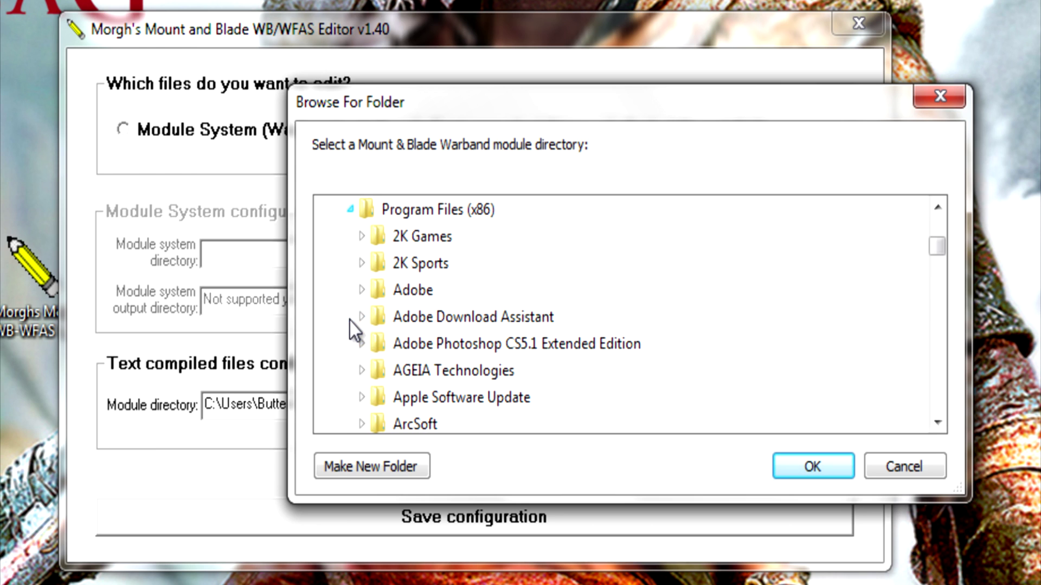
pyautogui.scroll(-12, 614, 304)
pyautogui.scroll(-7, 583, 323)
pyautogui.scroll(-1, 380, 347)
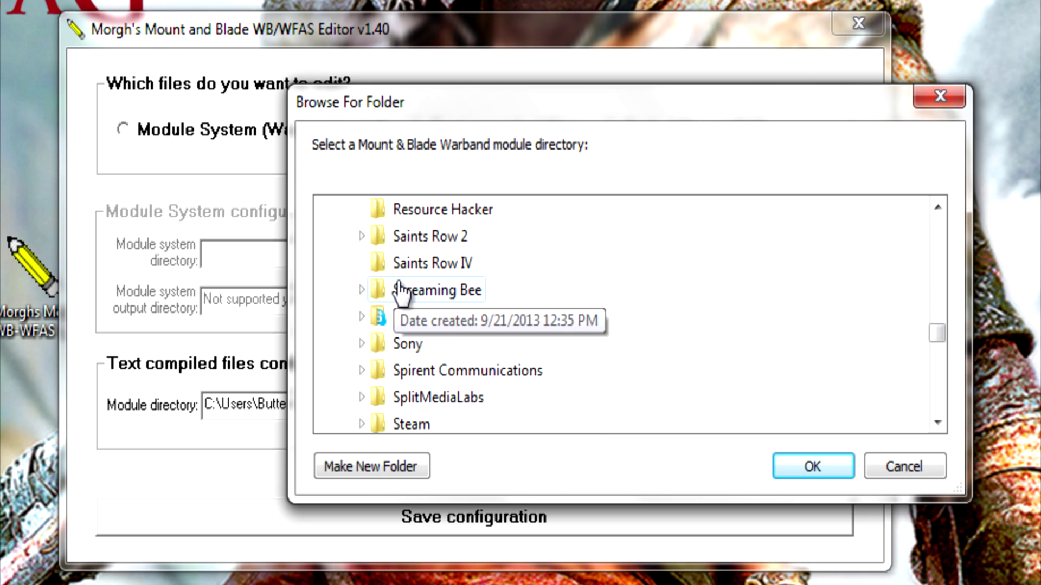
pyautogui.click(362, 424)
pyautogui.scroll(-2, 548, 296)
pyautogui.scroll(-2, 531, 304)
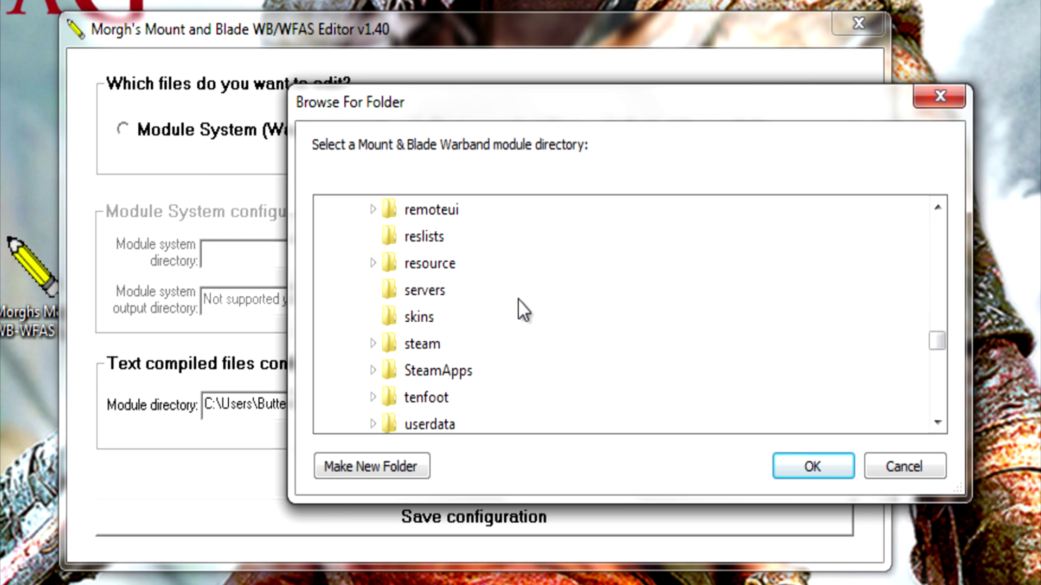
pyautogui.click(374, 373)
pyautogui.click(384, 318)
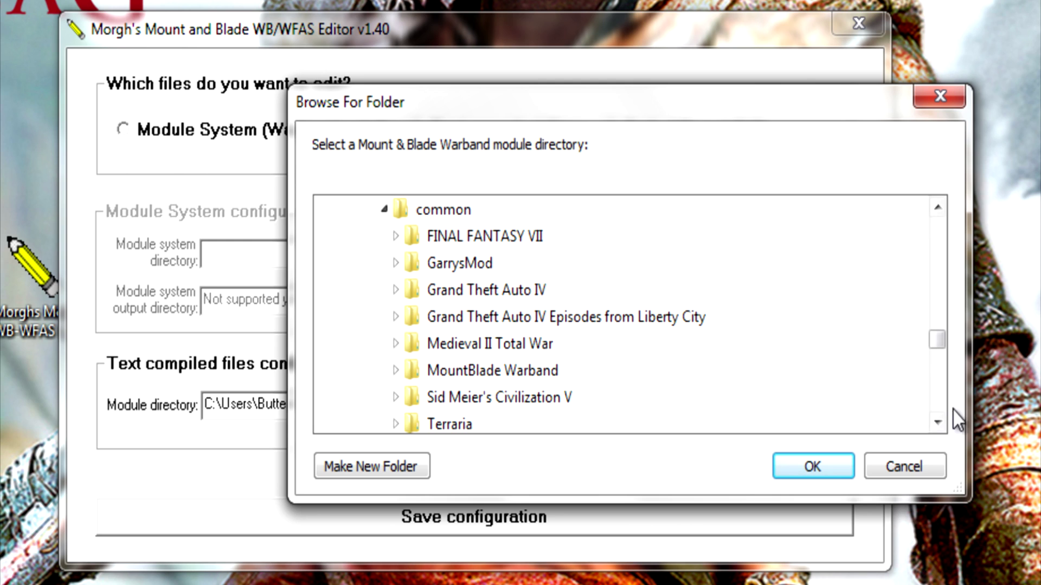
# Choose MountBlade Warband > Modules > Native as the module directory and save the configuration
pyautogui.click(938, 421)
pyautogui.click(937, 422)
pyautogui.click(937, 421)
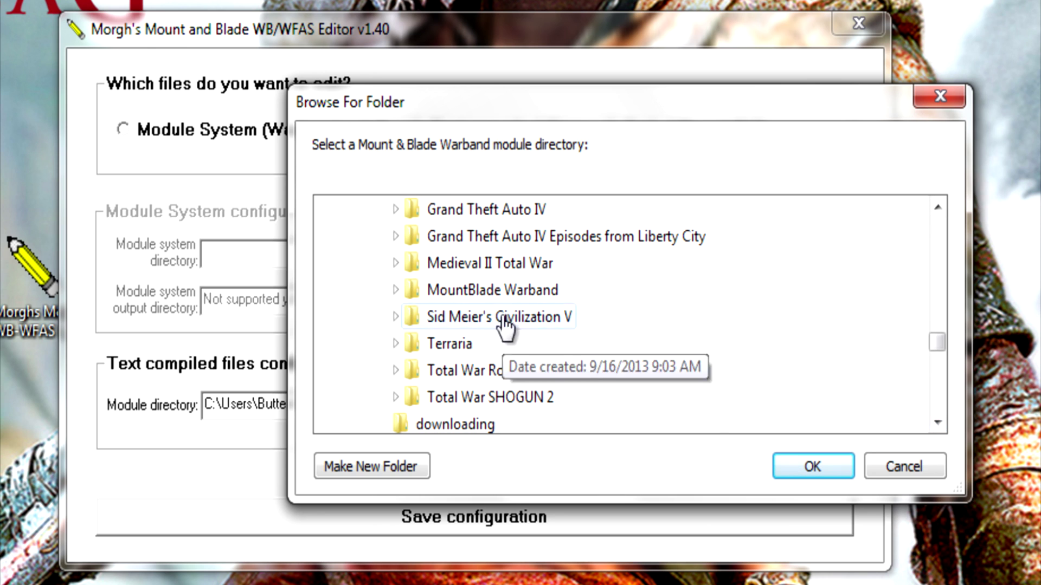
pyautogui.doubleClick(411, 291)
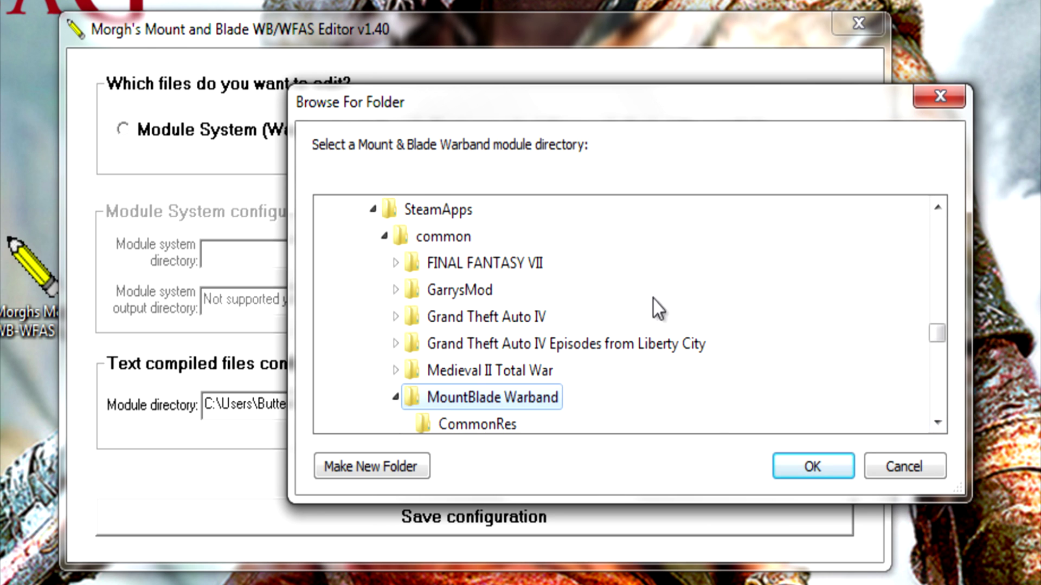
pyautogui.scroll(-3, 621, 330)
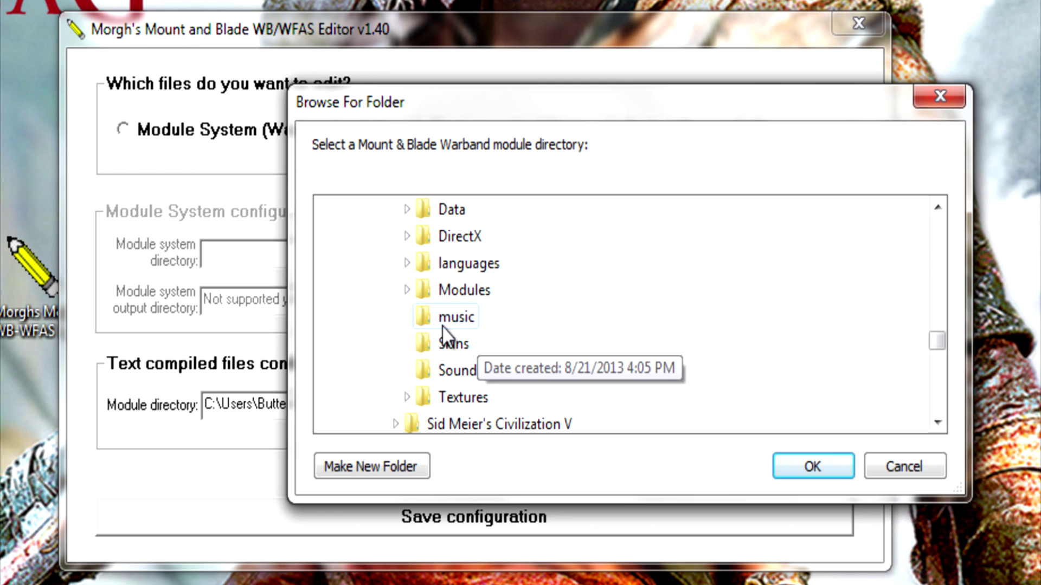
pyautogui.click(406, 291)
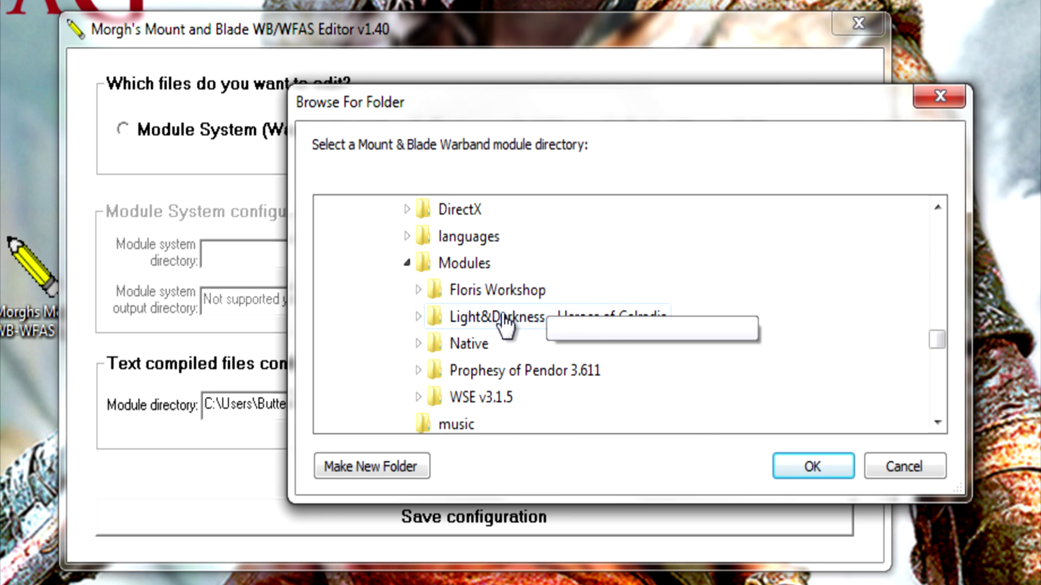
pyautogui.click(479, 355)
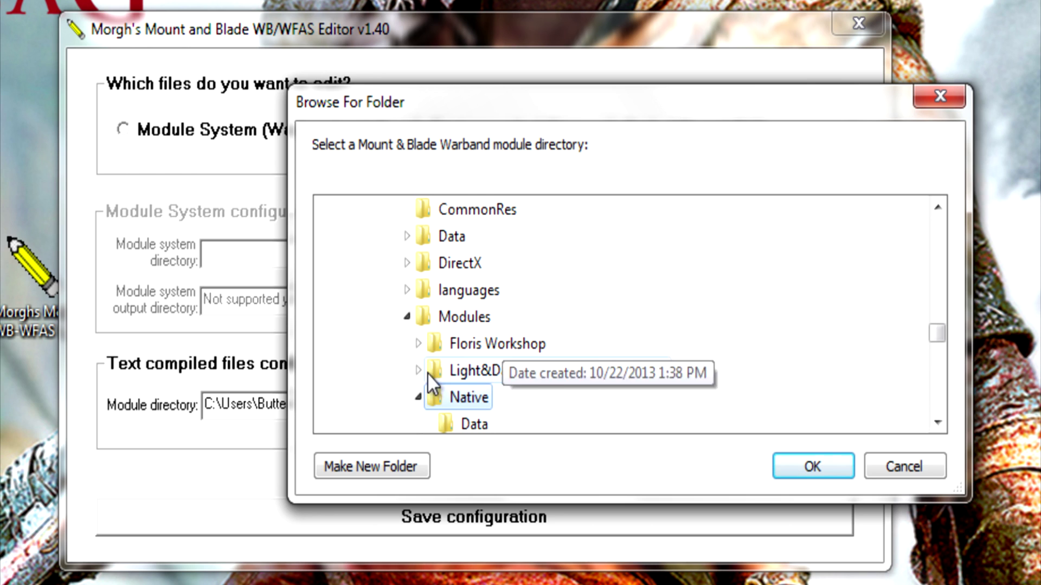
pyautogui.scroll(-3, 466, 386)
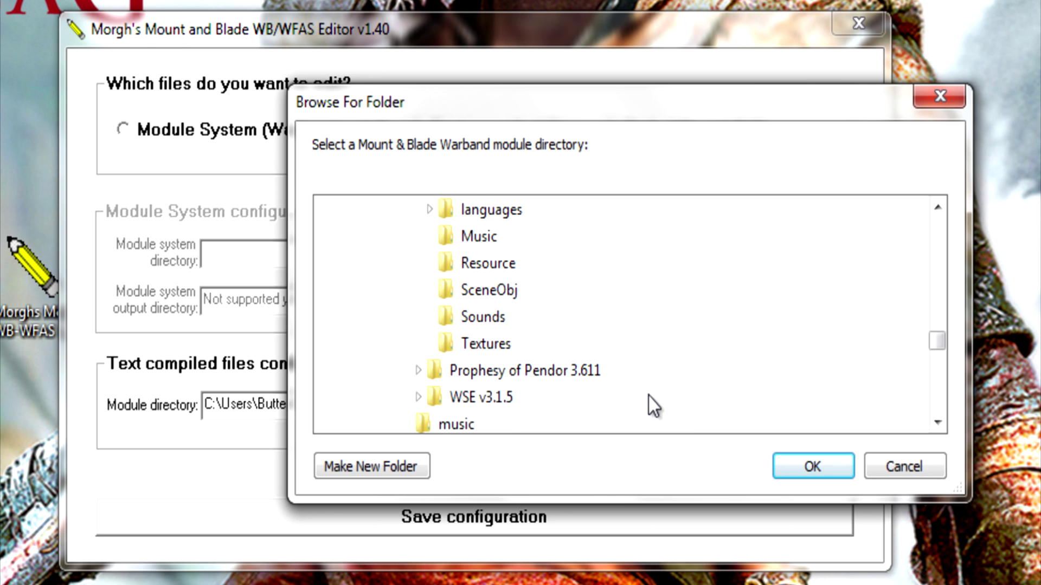
pyautogui.scroll(2, 649, 395)
pyautogui.click(445, 319)
pyautogui.click(830, 465)
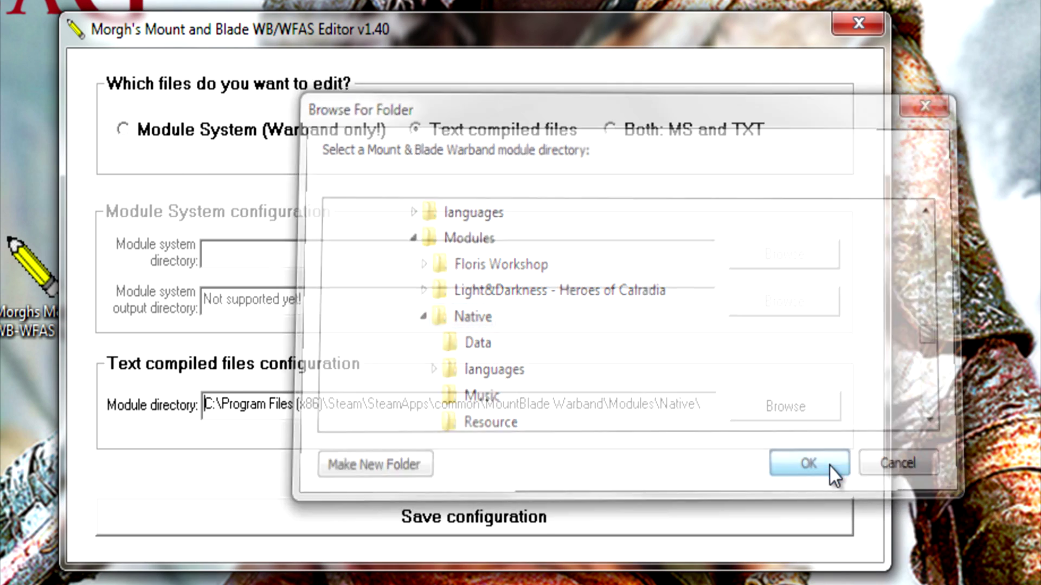
pyautogui.click(615, 515)
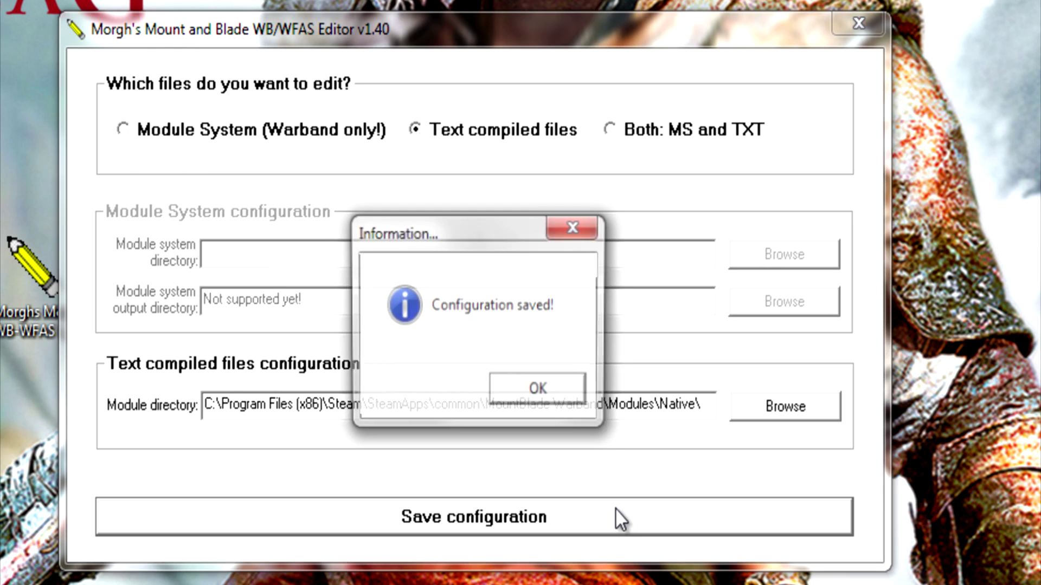
# Dismiss the Configuration saved message and accept the disclaimer
pyautogui.click(539, 391)
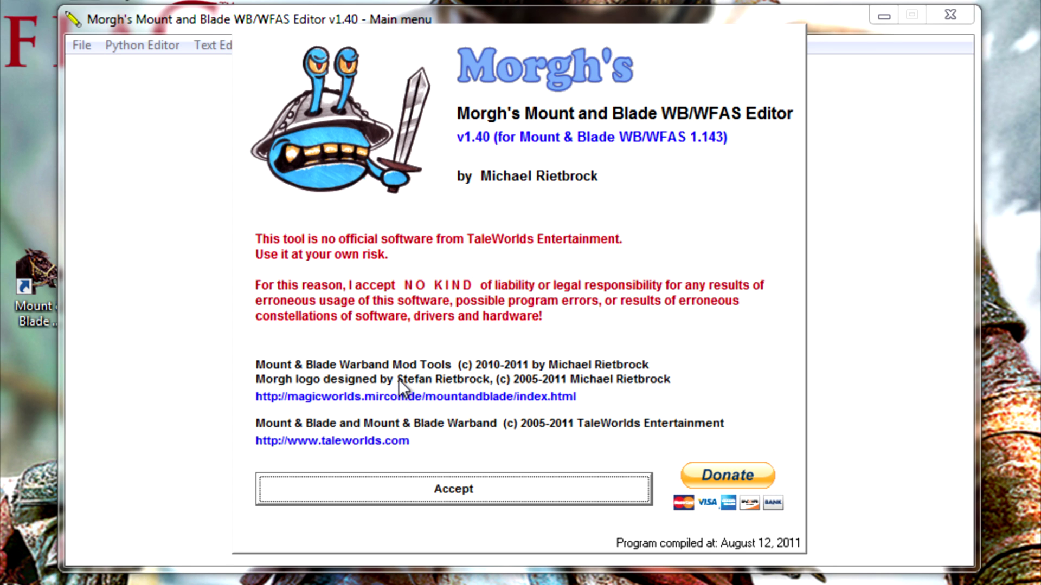
pyautogui.click(443, 490)
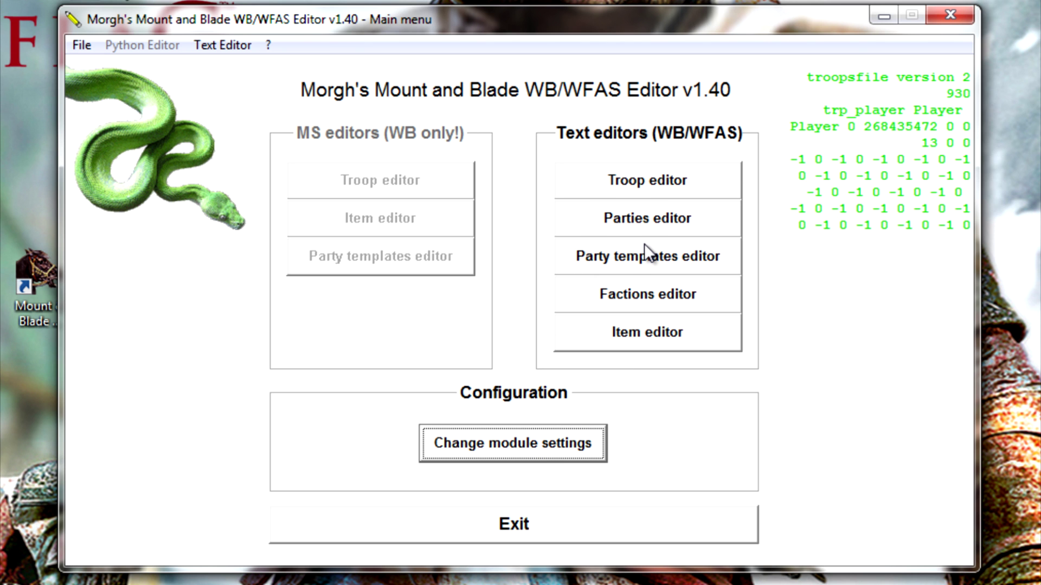
# Open the Item editor and browse the full item list
pyautogui.click(642, 336)
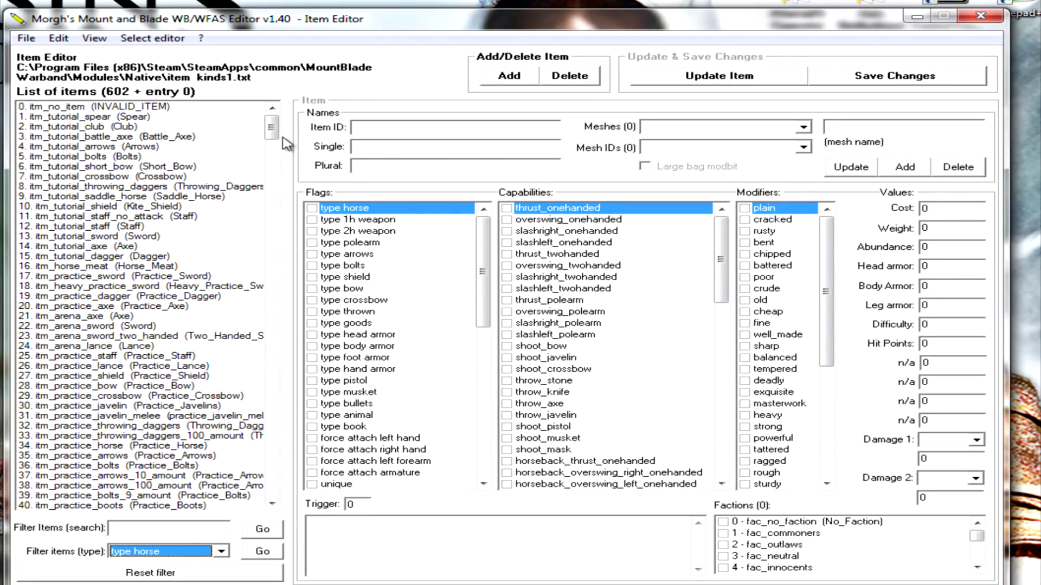
pyautogui.moveTo(272, 133); pyautogui.dragTo(276, 493)
pyautogui.click(219, 505)
pyautogui.click(245, 486)
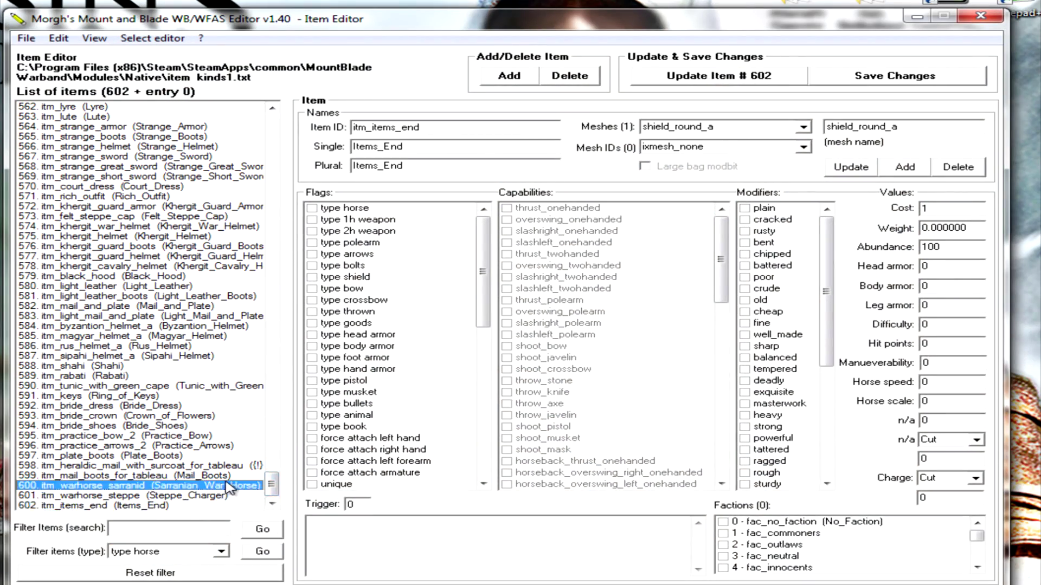
pyautogui.click(239, 476)
pyautogui.moveTo(272, 483); pyautogui.dragTo(285, 116)
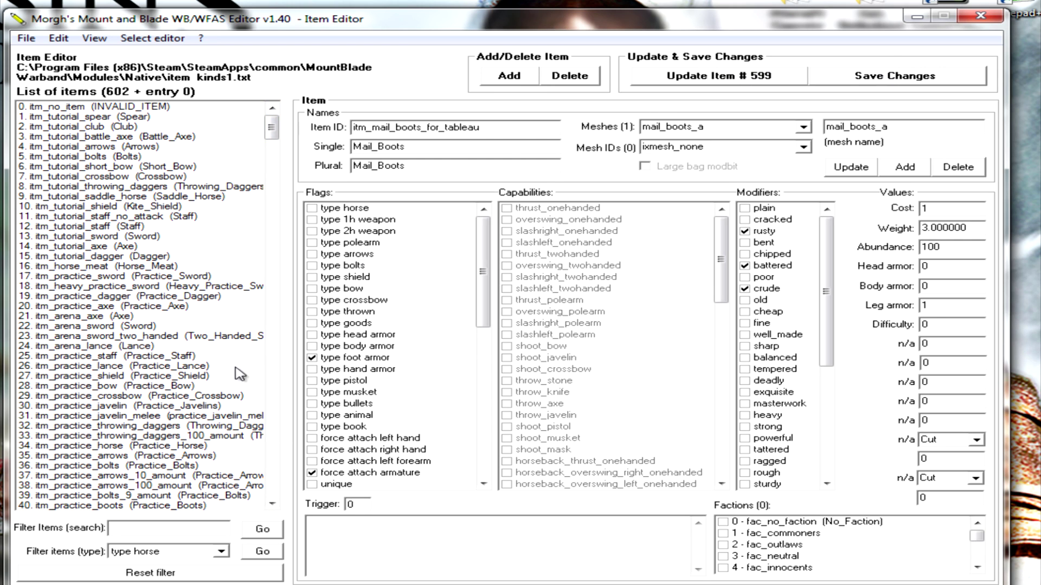
# Filter the item list by type 1h weapon
pyautogui.click(163, 553)
pyautogui.click(163, 575)
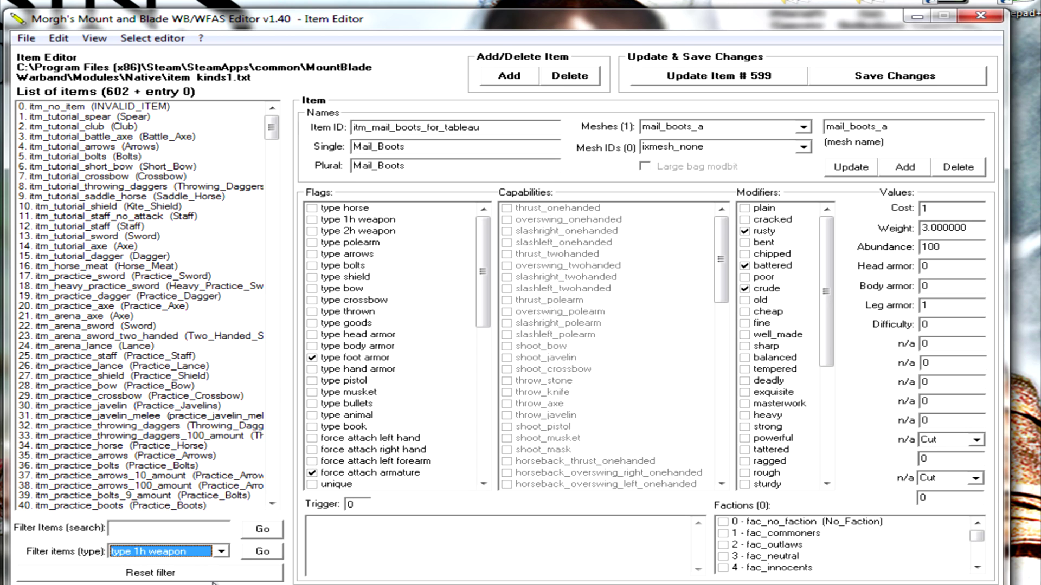
pyautogui.click(264, 552)
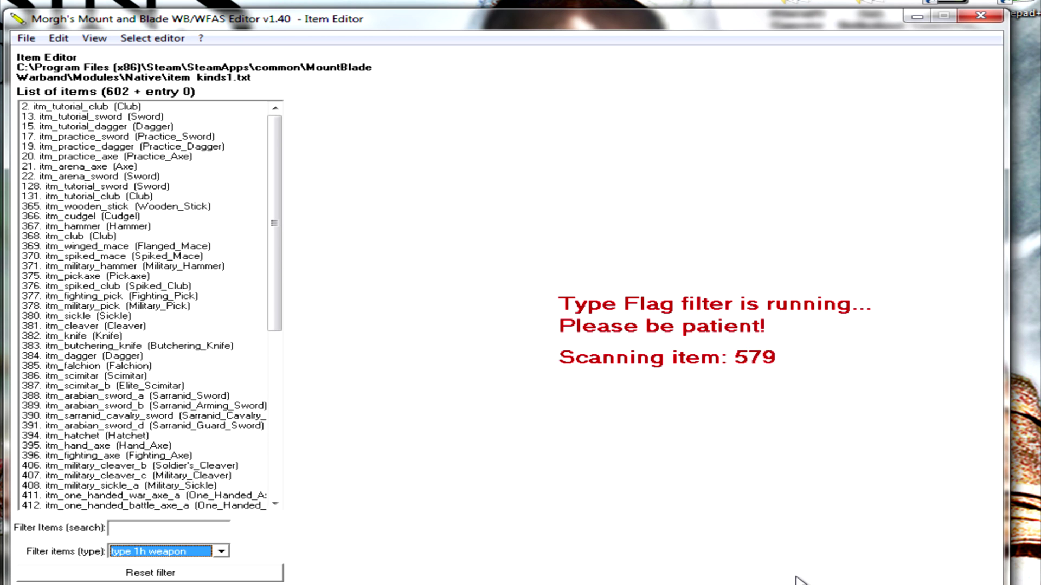
# Load itm_sword_khergit_1 and set abundance 110, speed 105 and swing damage 35 cut
pyautogui.moveTo(275, 252); pyautogui.dragTo(285, 425)
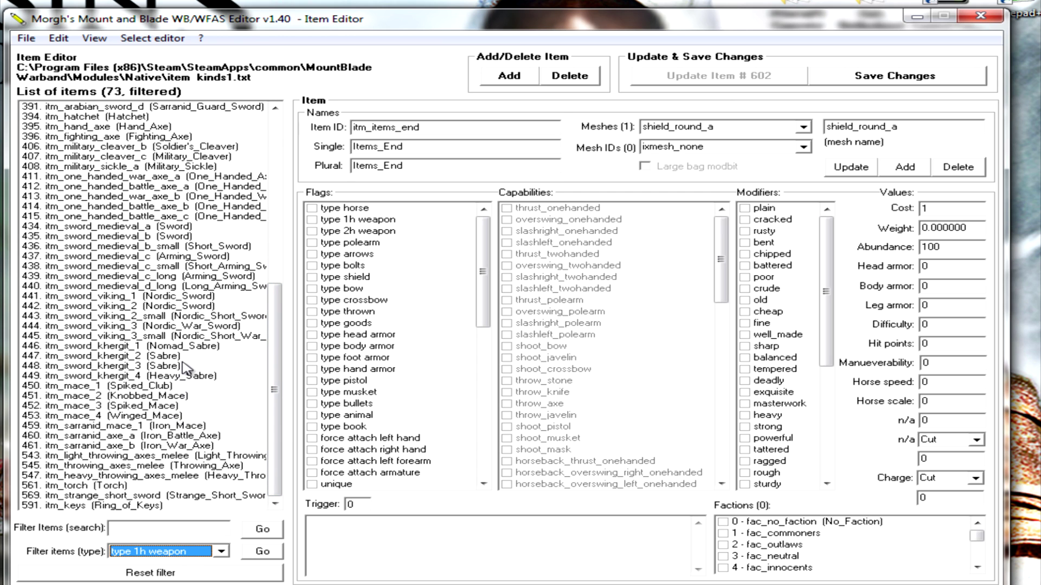
pyautogui.click(193, 347)
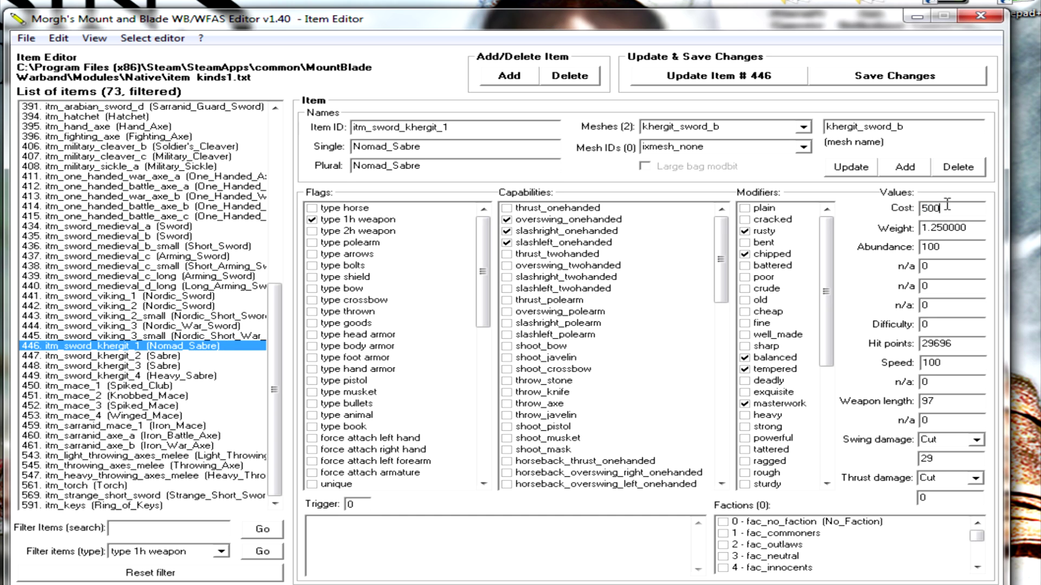
pyautogui.click(982, 254)
pyautogui.click(935, 401)
pyautogui.click(976, 440)
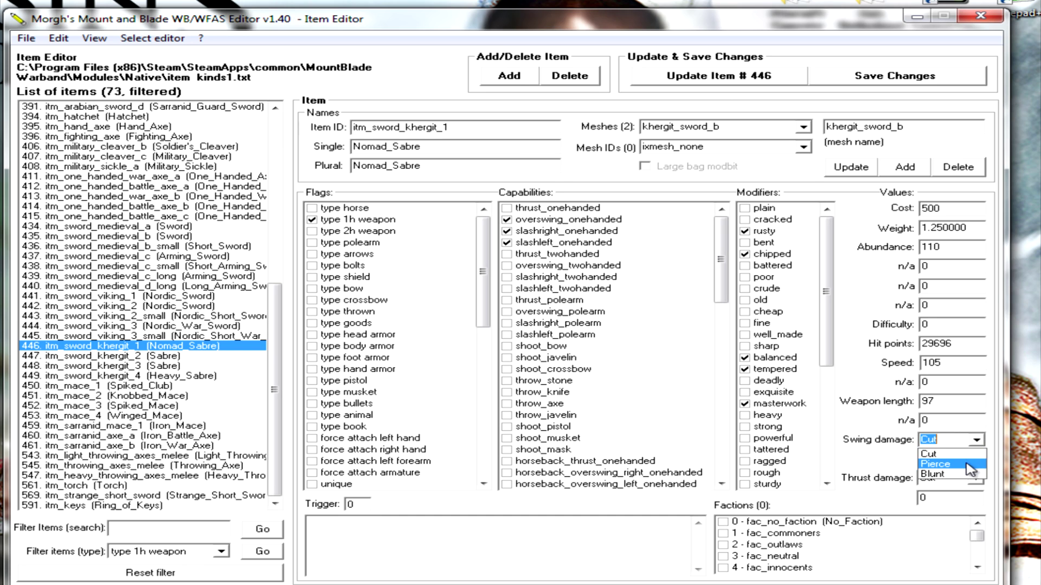
pyautogui.click(881, 488)
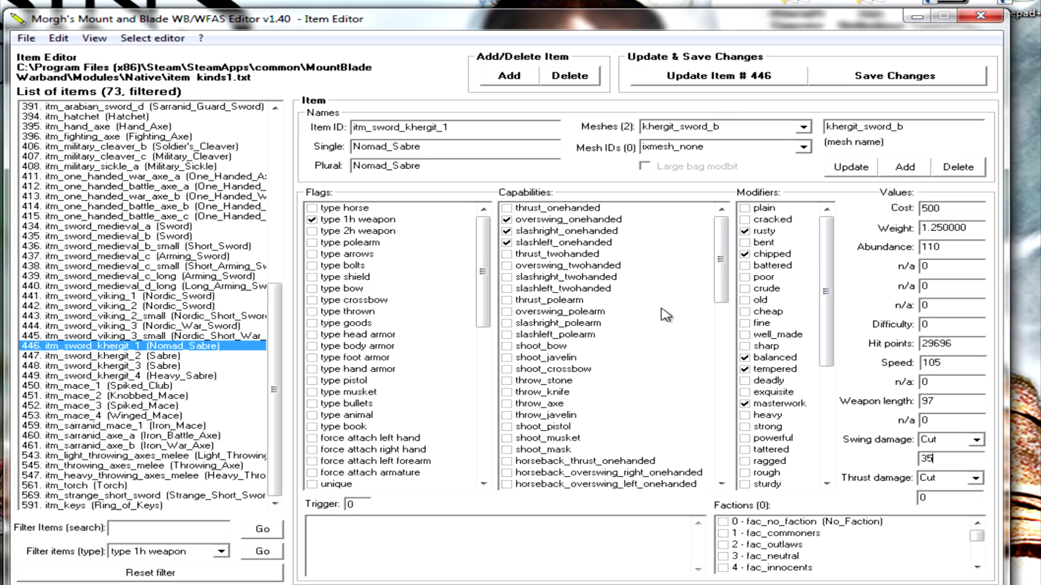
# Remove the rusty and chipped modifiers from the Nomad Sabre
pyautogui.click(745, 231)
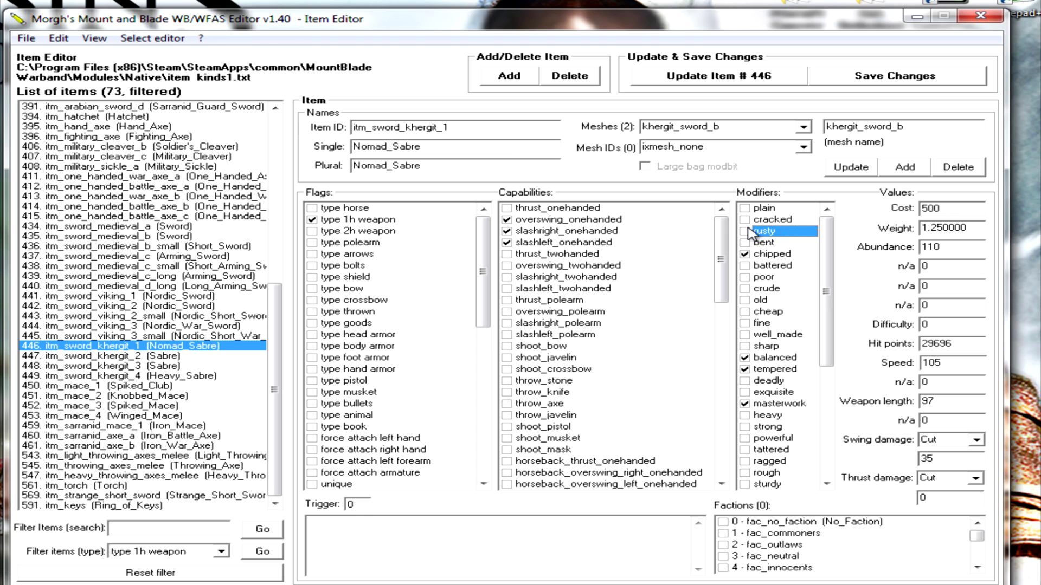
pyautogui.click(745, 254)
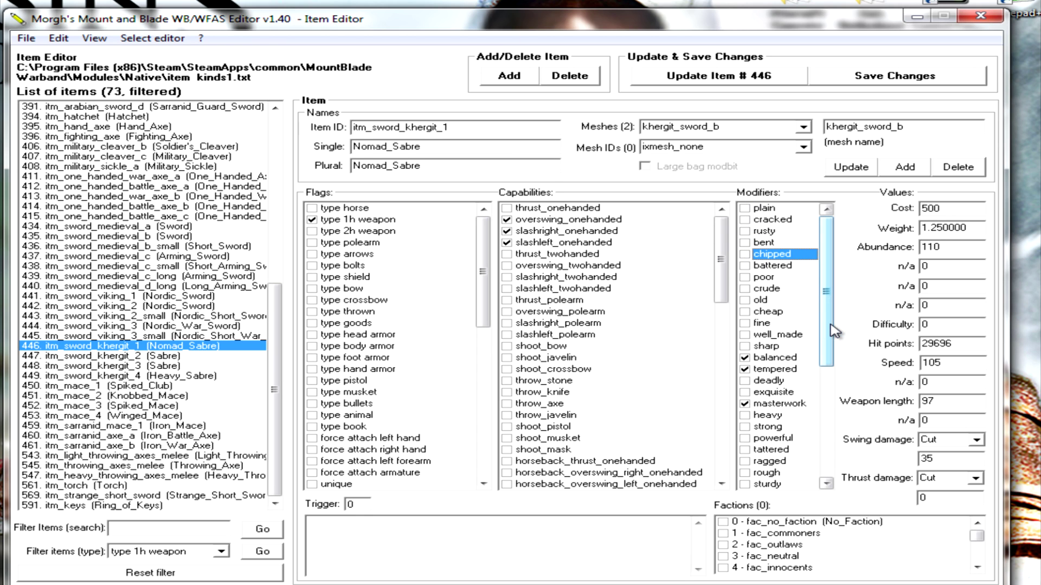
pyautogui.moveTo(825, 327); pyautogui.dragTo(823, 299)
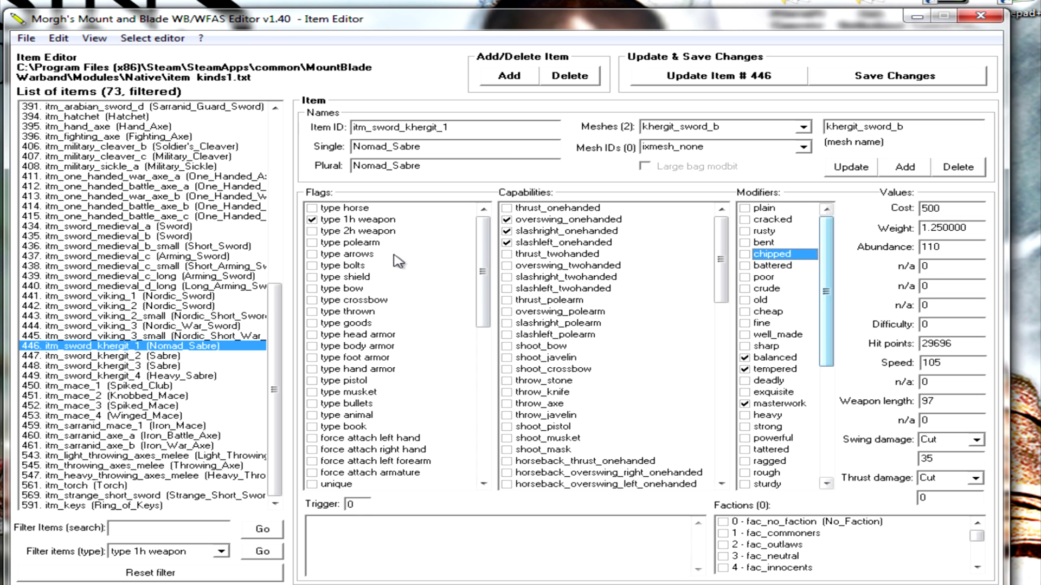
pyautogui.click(312, 231)
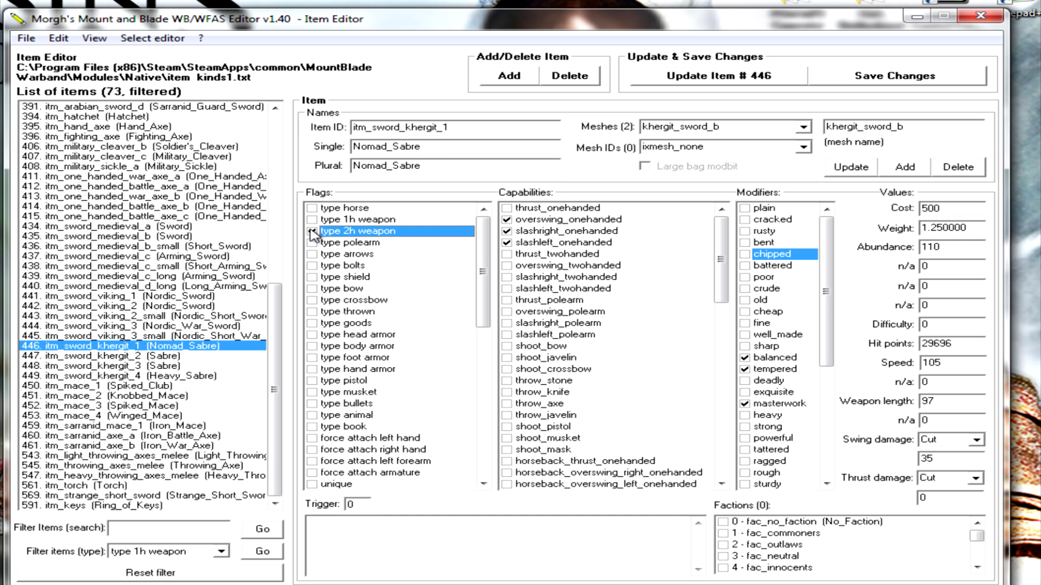
pyautogui.click(312, 219)
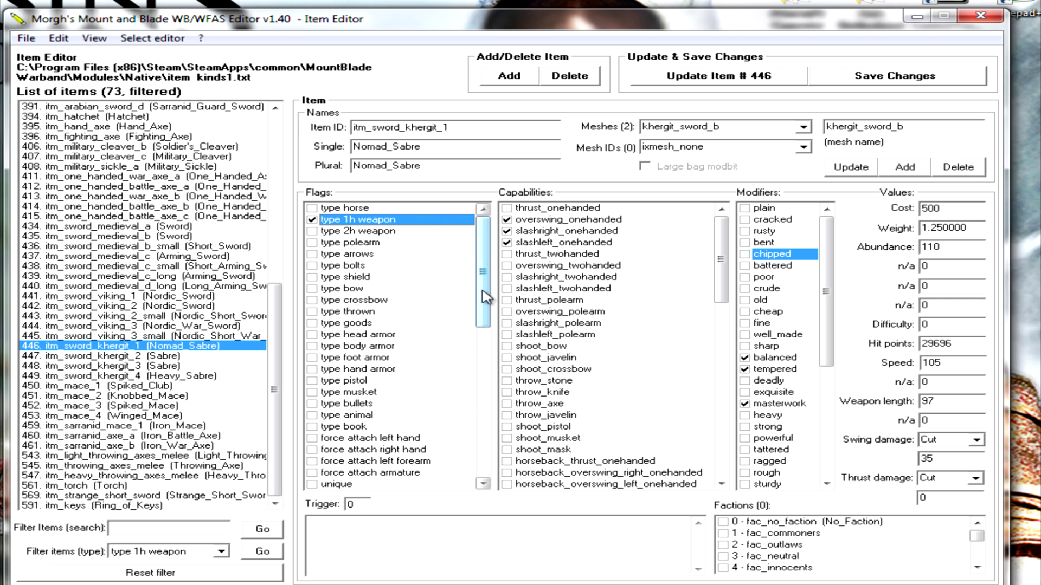
pyautogui.scroll(-5, 407, 259)
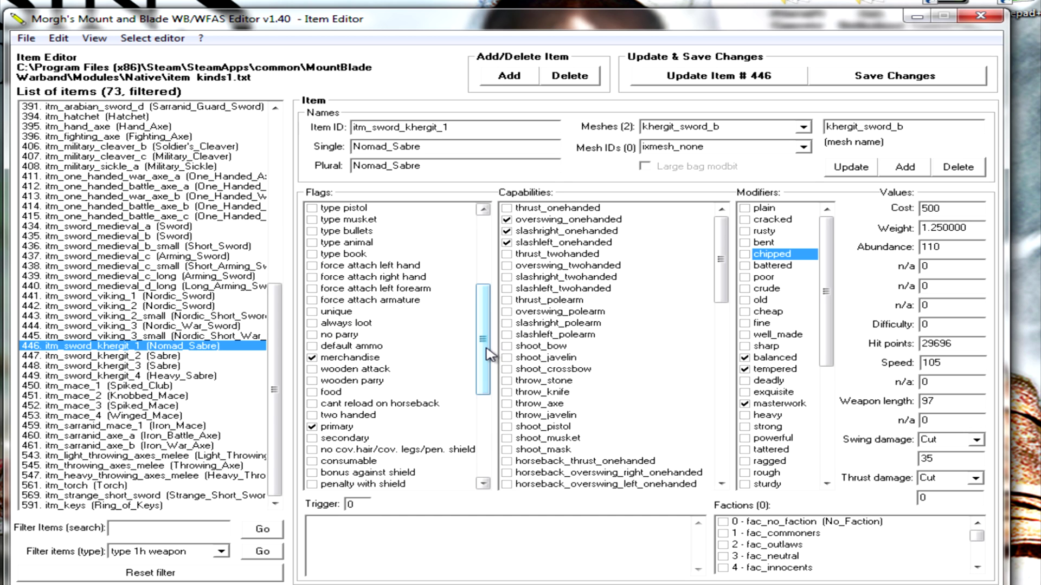
pyautogui.moveTo(488, 343); pyautogui.dragTo(484, 392)
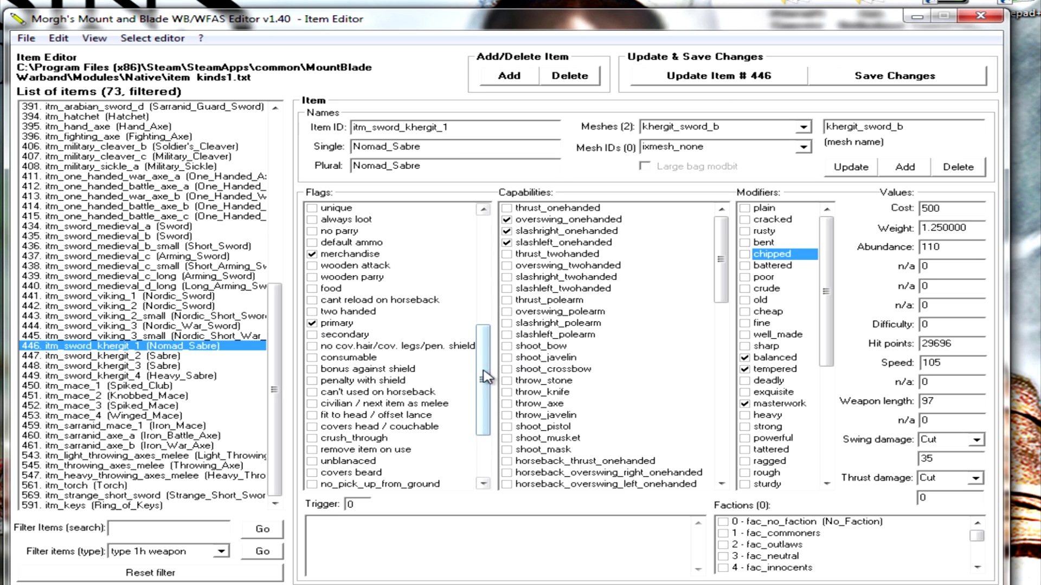
pyautogui.moveTo(479, 350)
pyautogui.mouseDown()
pyautogui.moveTo(484, 255)
pyautogui.moveTo(493, 354)
pyautogui.mouseUp()
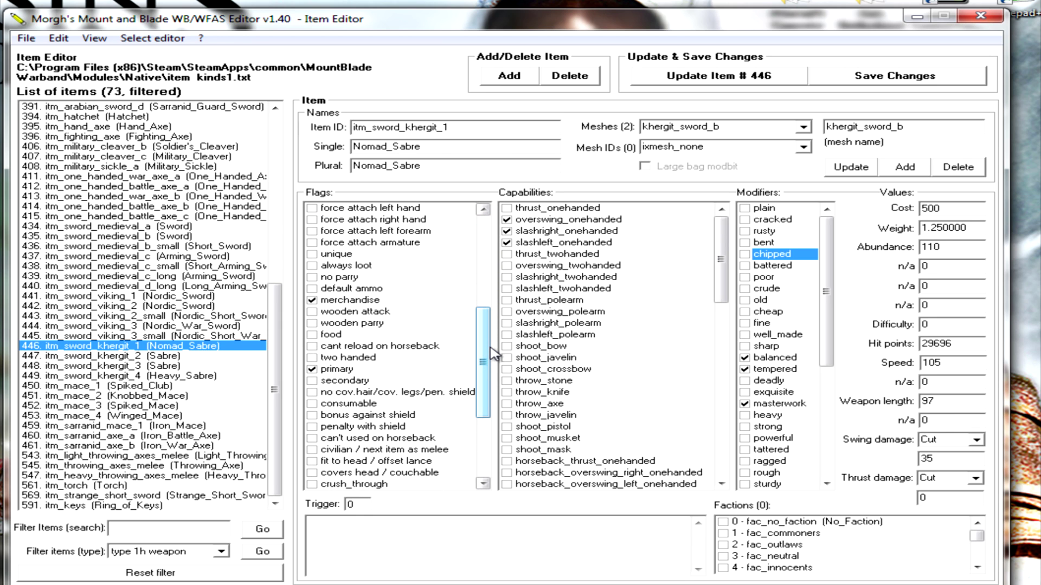
pyautogui.moveTo(489, 365); pyautogui.dragTo(486, 412)
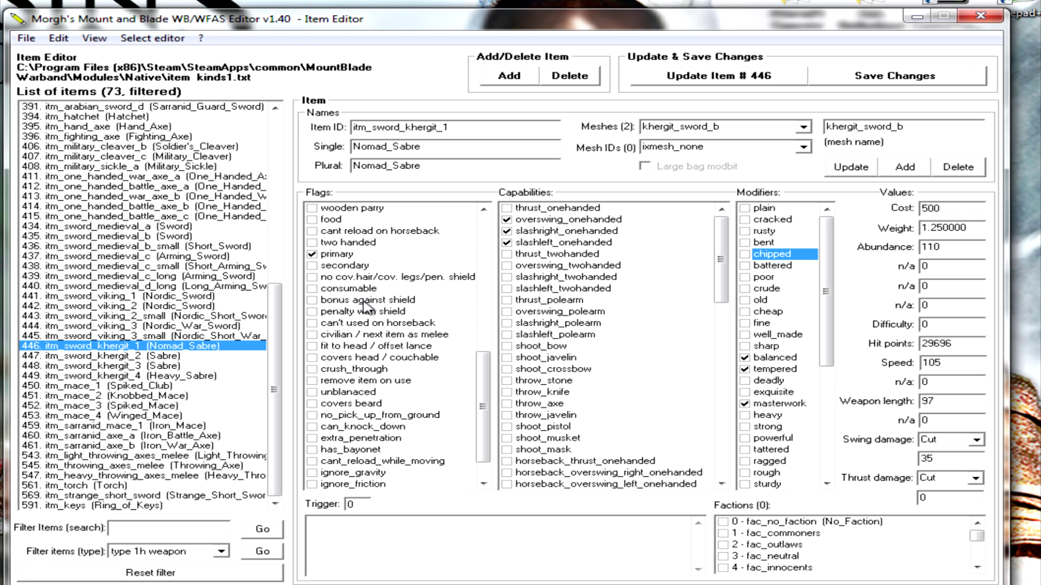
pyautogui.scroll(-1, 493, 393)
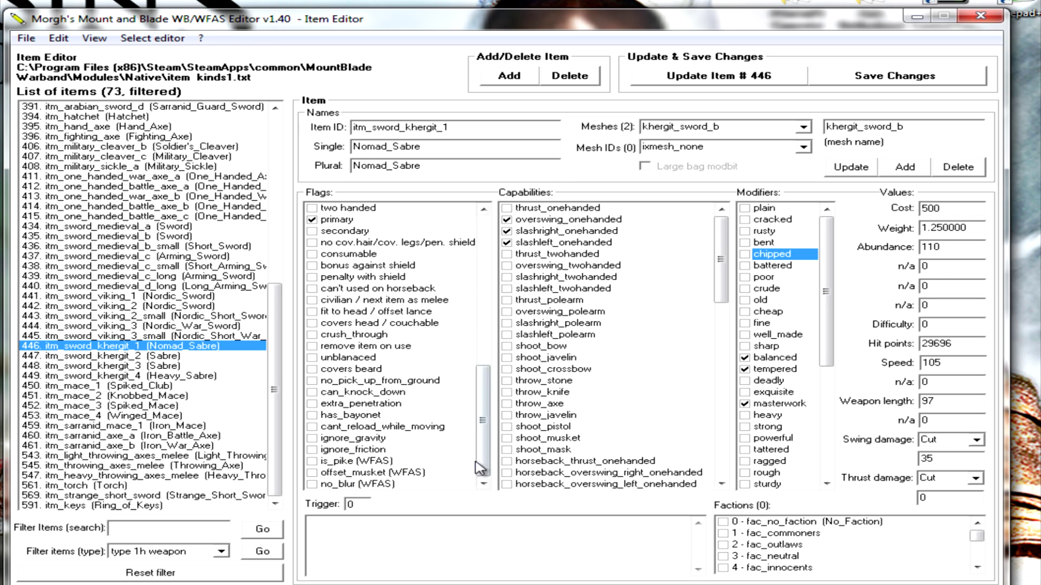
pyautogui.moveTo(483, 466); pyautogui.dragTo(457, 249)
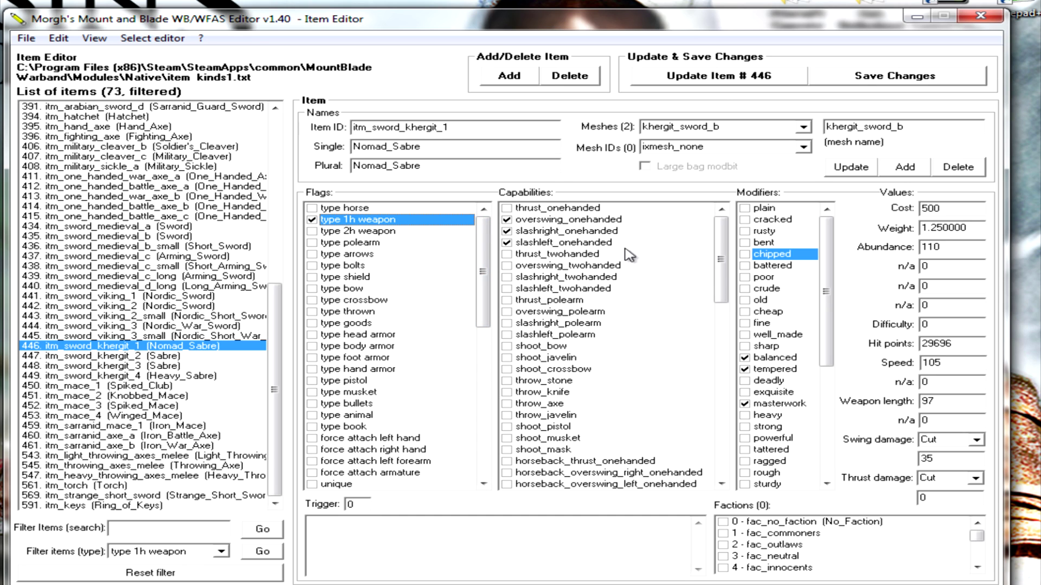
pyautogui.click(507, 208)
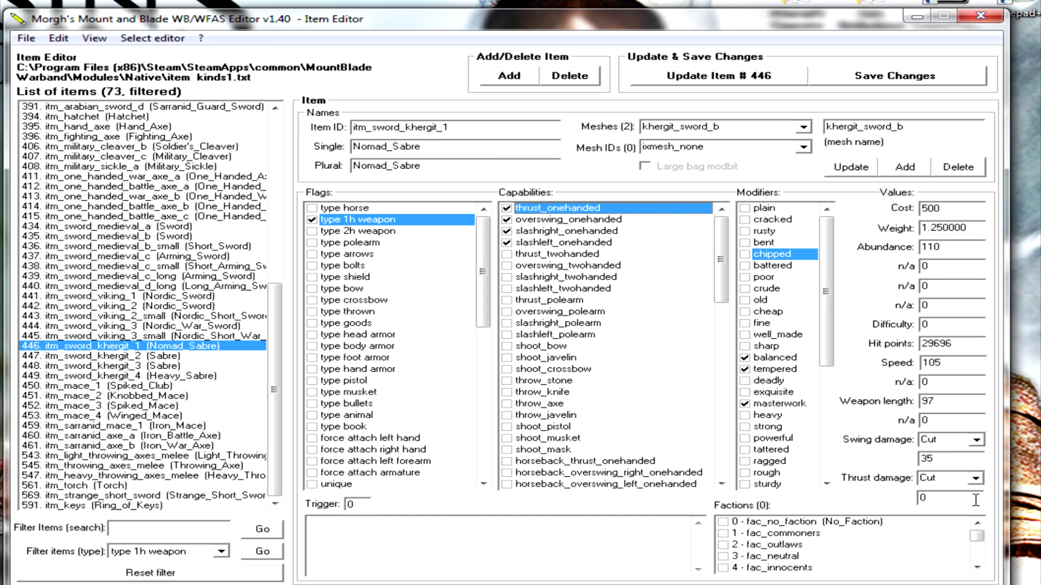
pyautogui.click(506, 208)
pyautogui.click(534, 220)
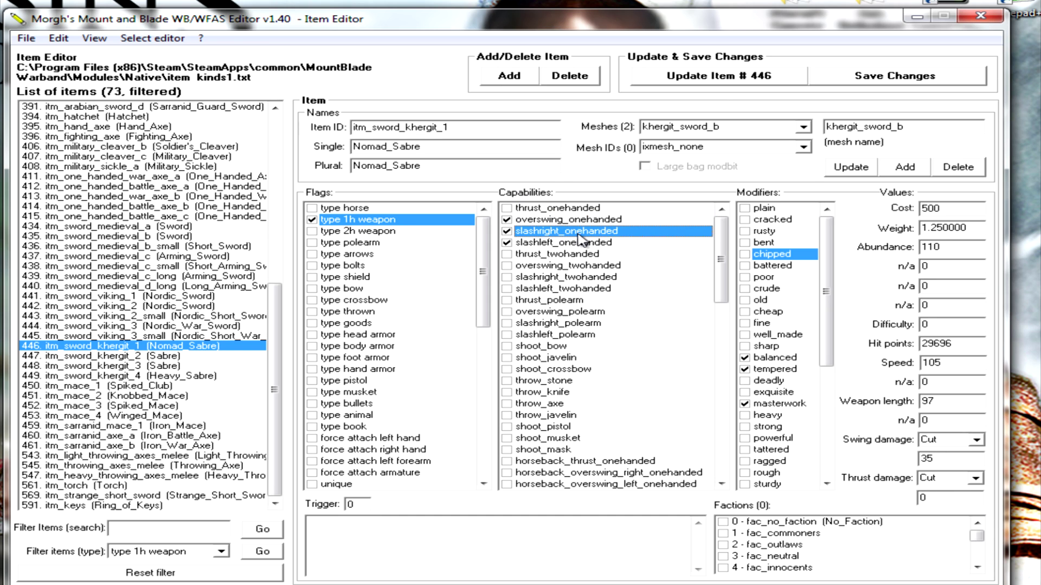
pyautogui.click(582, 242)
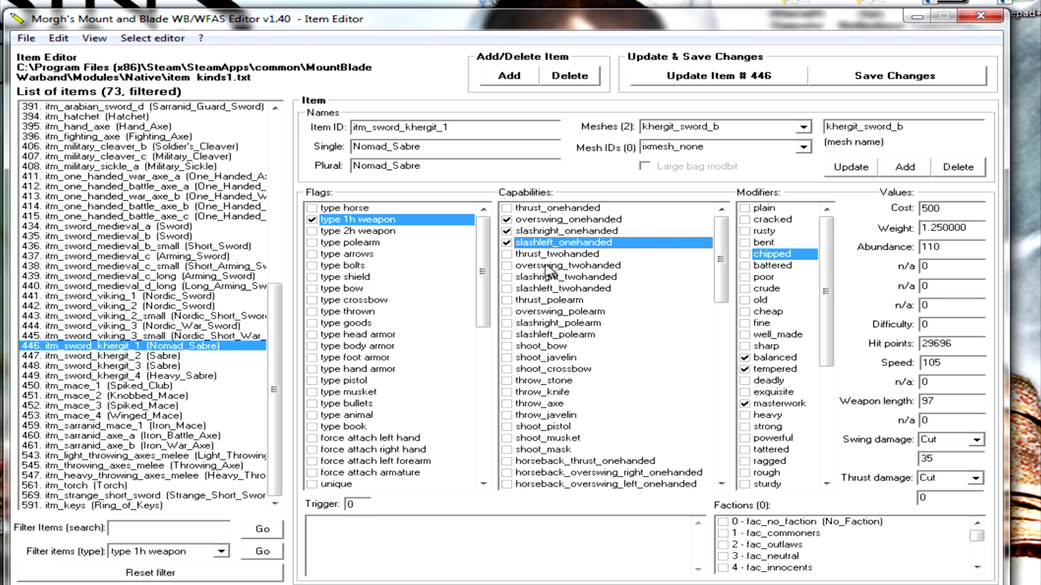
pyautogui.scroll(-1, 721, 278)
pyautogui.moveTo(722, 277); pyautogui.dragTo(725, 295)
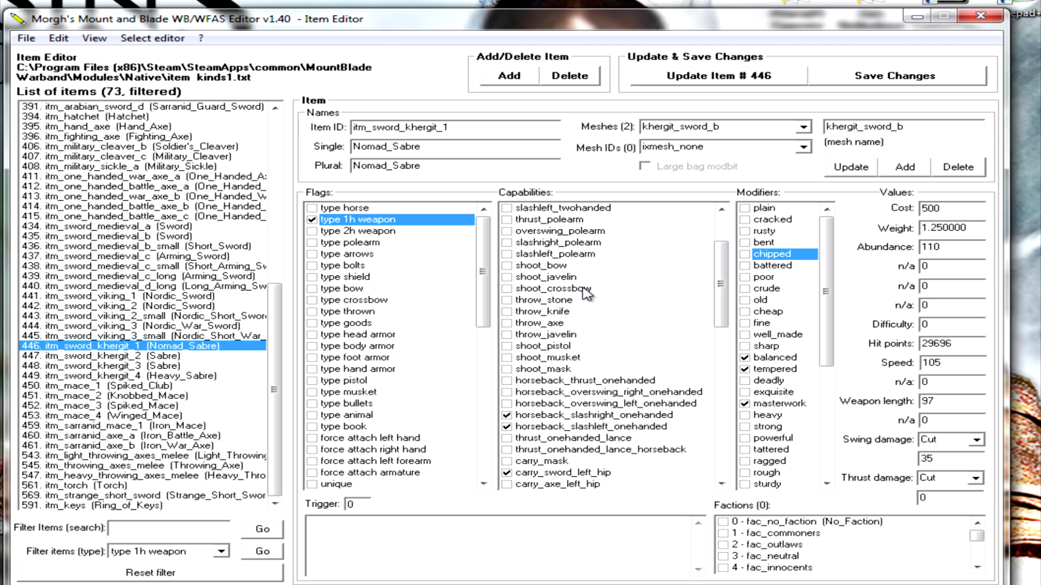
pyautogui.moveTo(727, 289); pyautogui.dragTo(725, 308)
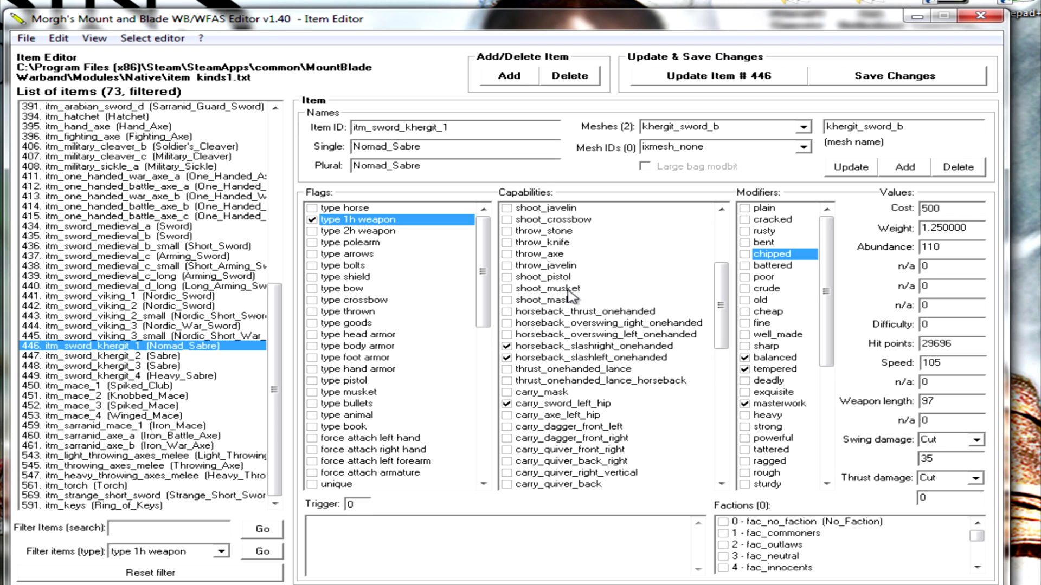
pyautogui.moveTo(719, 313); pyautogui.dragTo(718, 326)
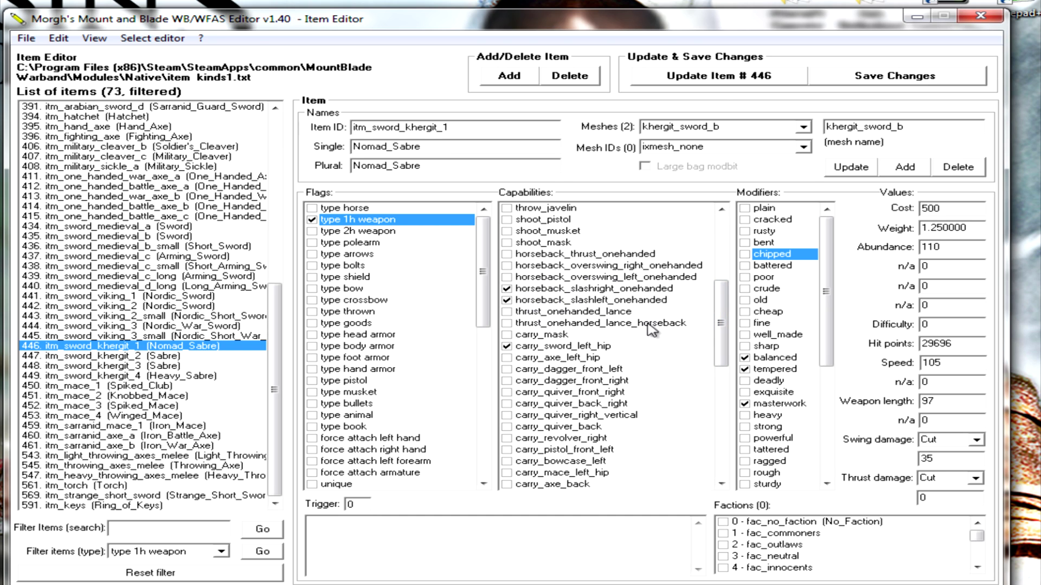
pyautogui.moveTo(721, 315); pyautogui.dragTo(724, 335)
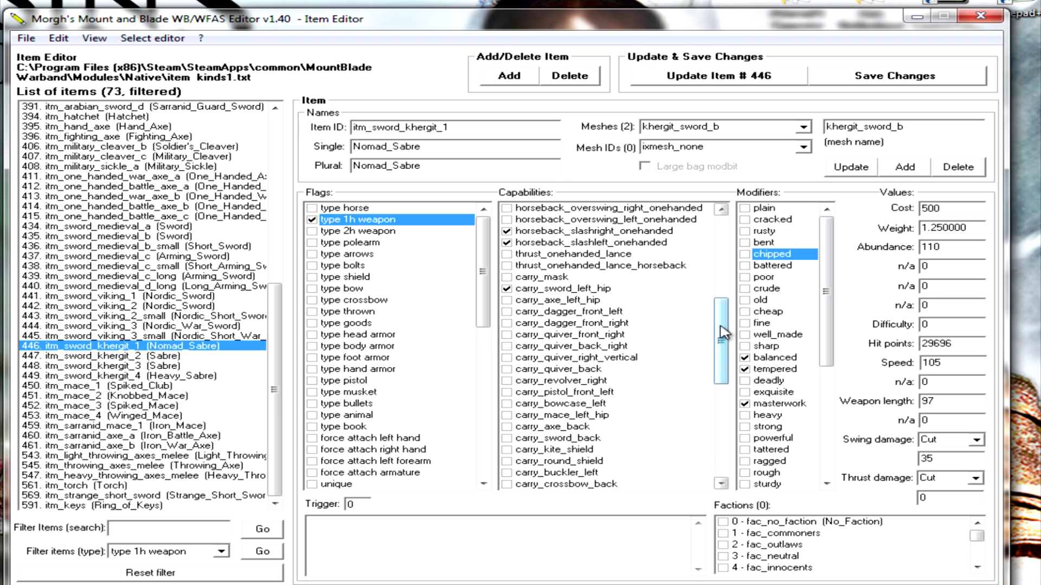
pyautogui.moveTo(723, 335); pyautogui.dragTo(723, 342)
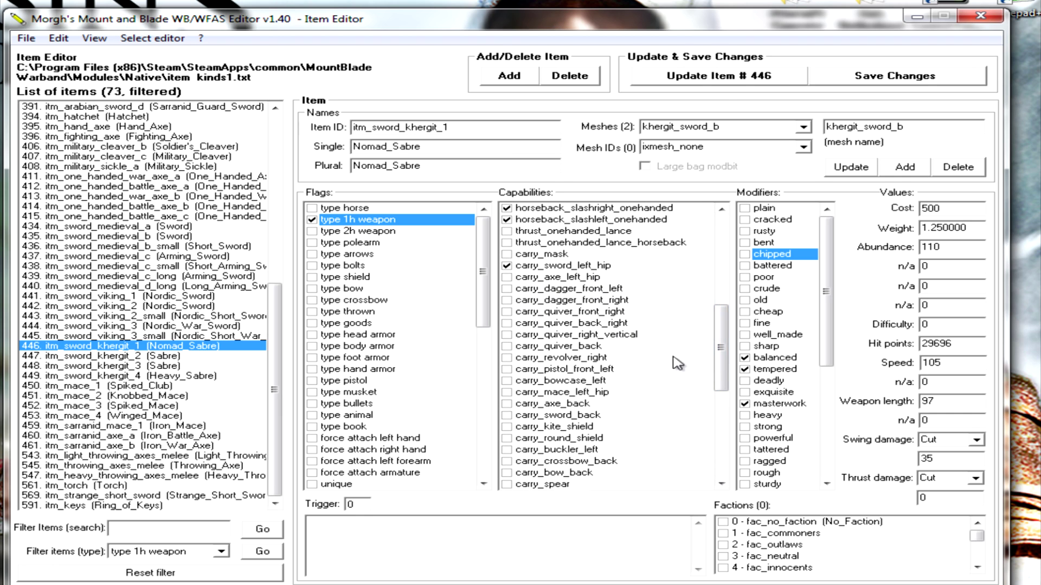
pyautogui.moveTo(720, 362); pyautogui.dragTo(719, 456)
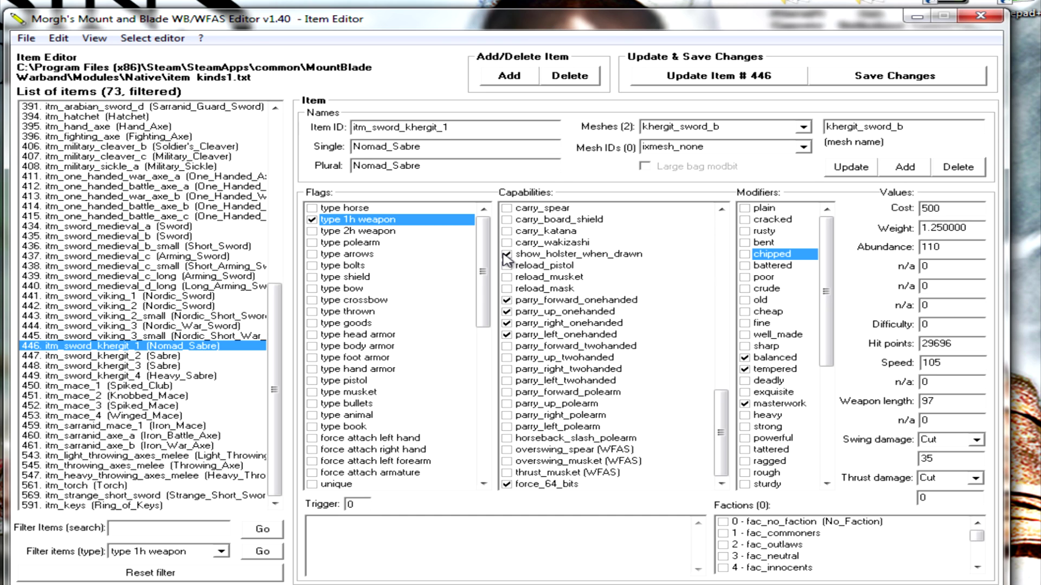
# Tick show_holster_when_drawn in Capabilities, leaving parry_right_onehanded enabled
pyautogui.click(506, 255)
pyautogui.click(507, 324)
pyautogui.click(506, 323)
pyautogui.moveTo(729, 439); pyautogui.dragTo(724, 263)
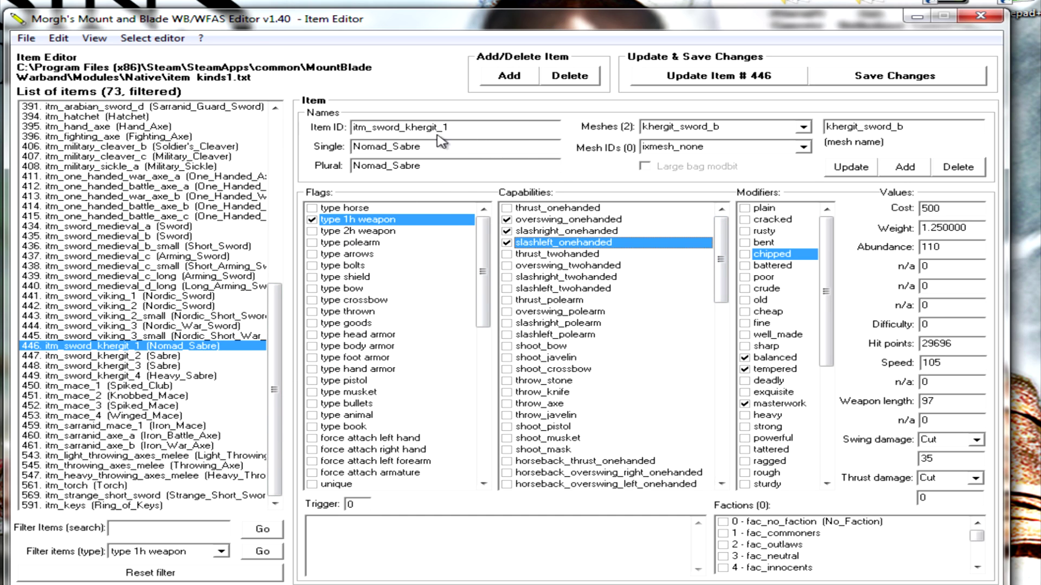
# Update item # 446 with the Nomad Sabre edits and confirm the update
pyautogui.click(725, 86)
pyautogui.moveTo(445, 324); pyautogui.dragTo(6, 266)
pyautogui.click(228, 297)
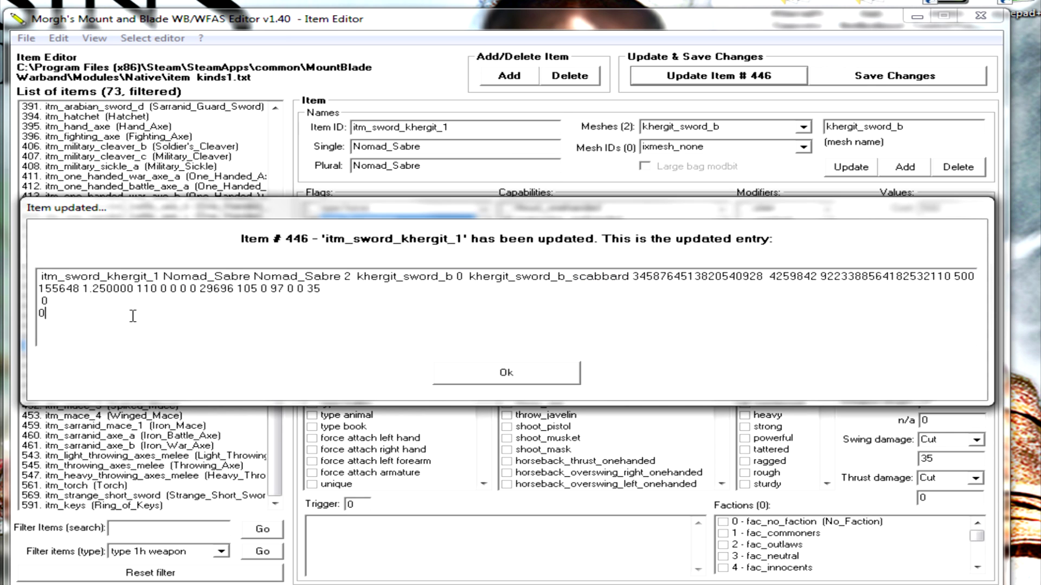
pyautogui.moveTo(132, 316); pyautogui.dragTo(20, 267)
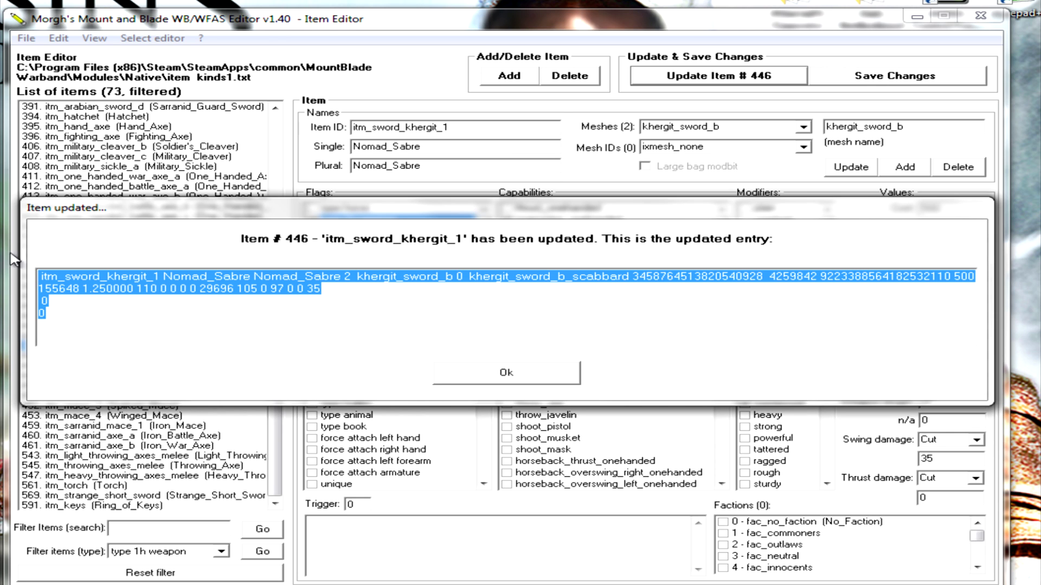
pyautogui.click(508, 380)
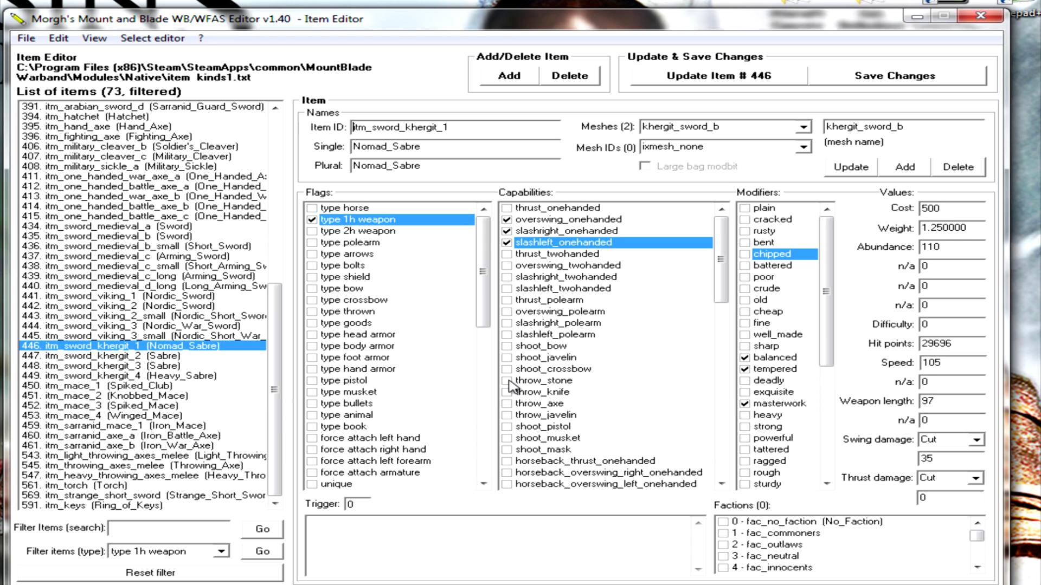
# Save the changes to item_kinds1.txt, making a time-stamped backup first
pyautogui.click(847, 85)
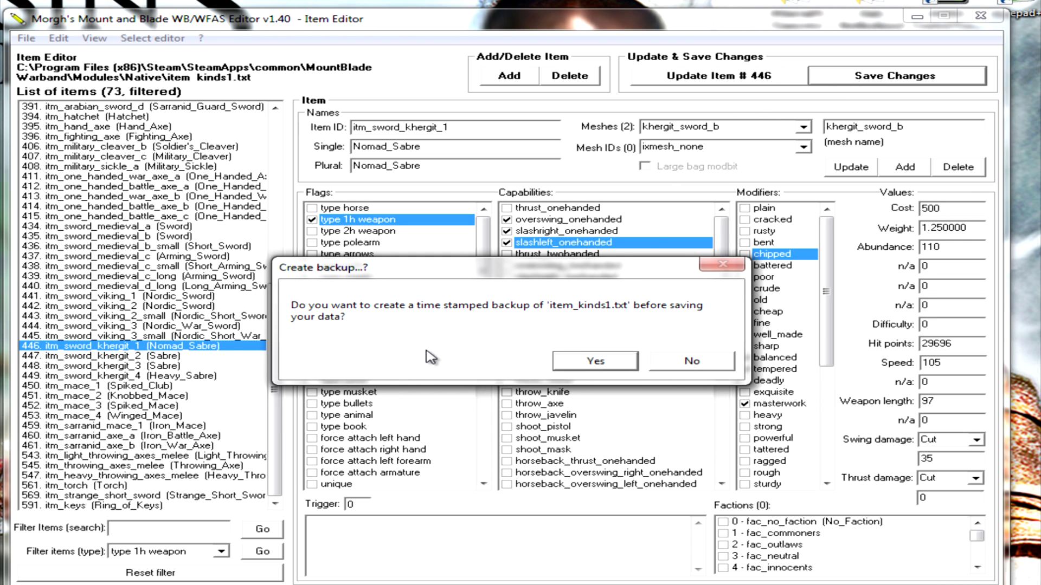
pyautogui.click(618, 361)
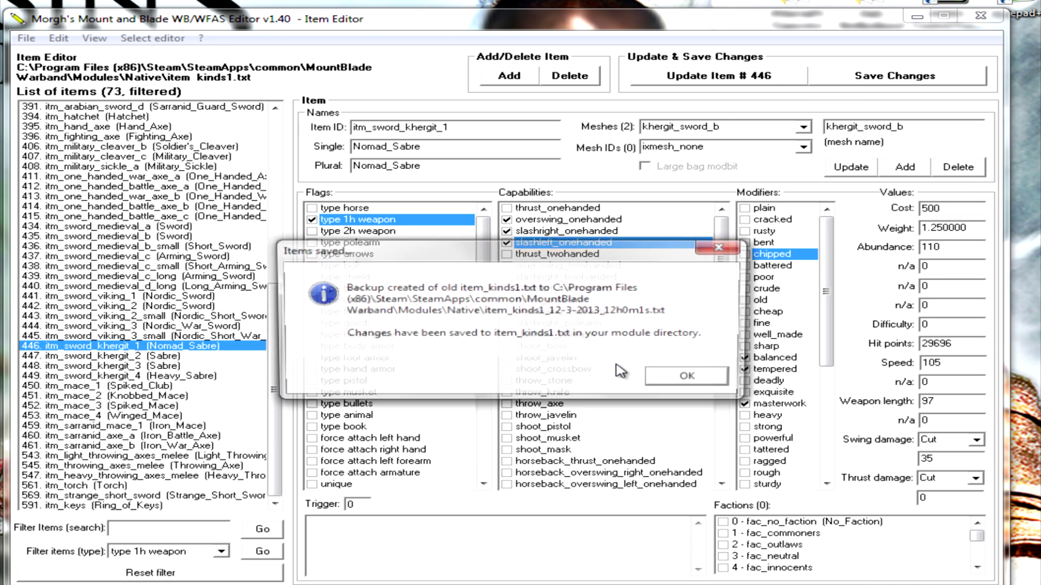
pyautogui.click(715, 386)
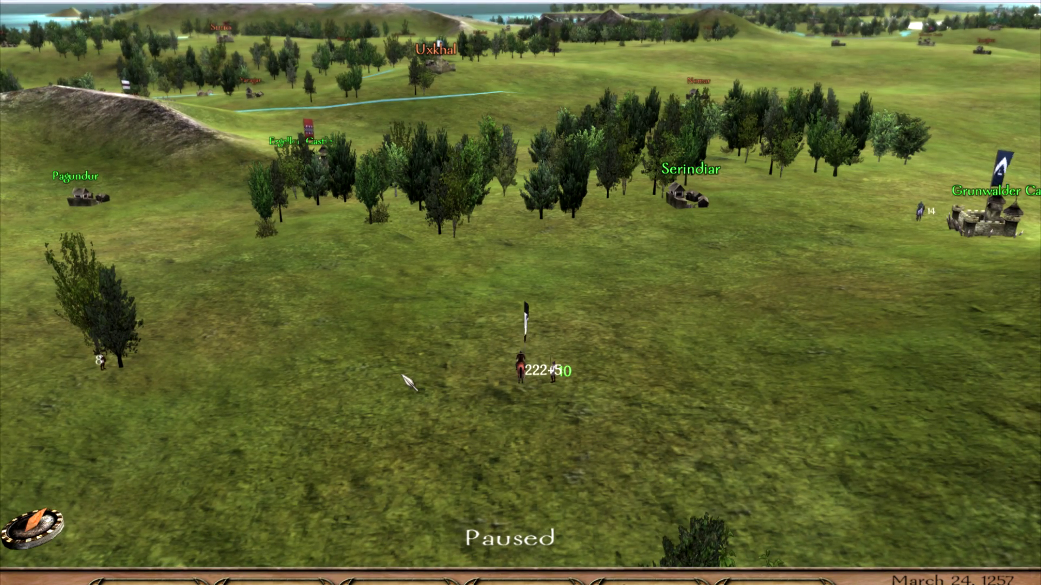
# Enable cheatmenu from the console and open the camp's Find an item cheat
pyautogui.hotkey('ctrl', '`')
pyautogui.write('cheatmenu')
pyautogui.press('Return')
pyautogui.click(162, 579)
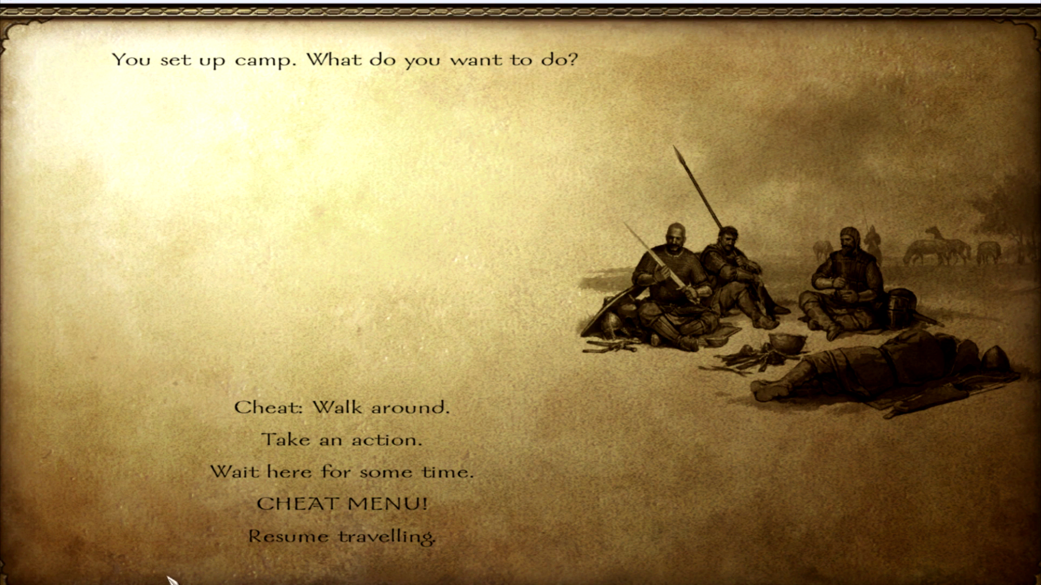
pyautogui.click(343, 499)
pyautogui.click(333, 314)
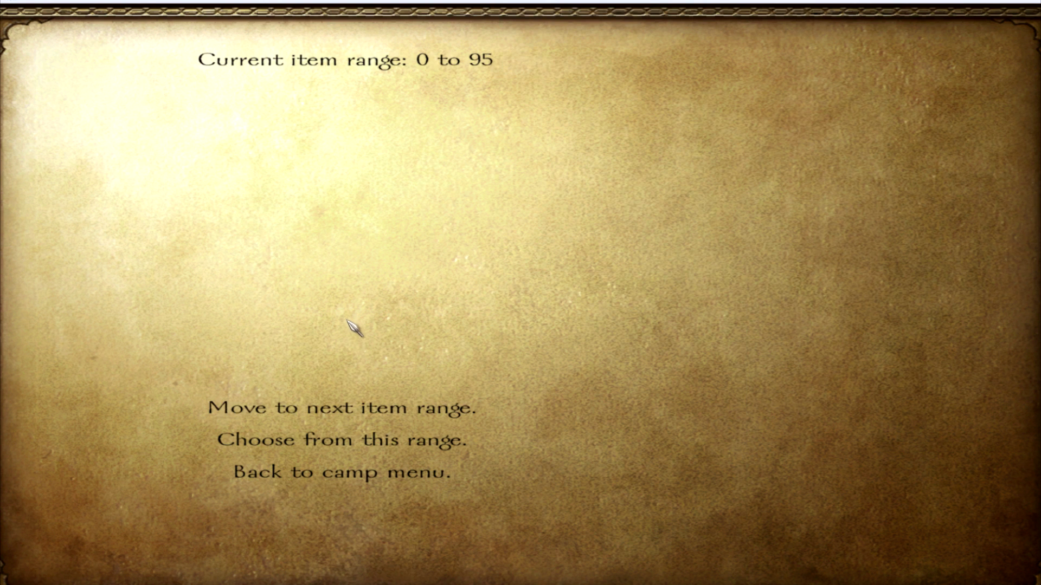
# Browse the item ranges 96–191, 192–287 and 288–383 in the cheat inventory
pyautogui.click(348, 408)
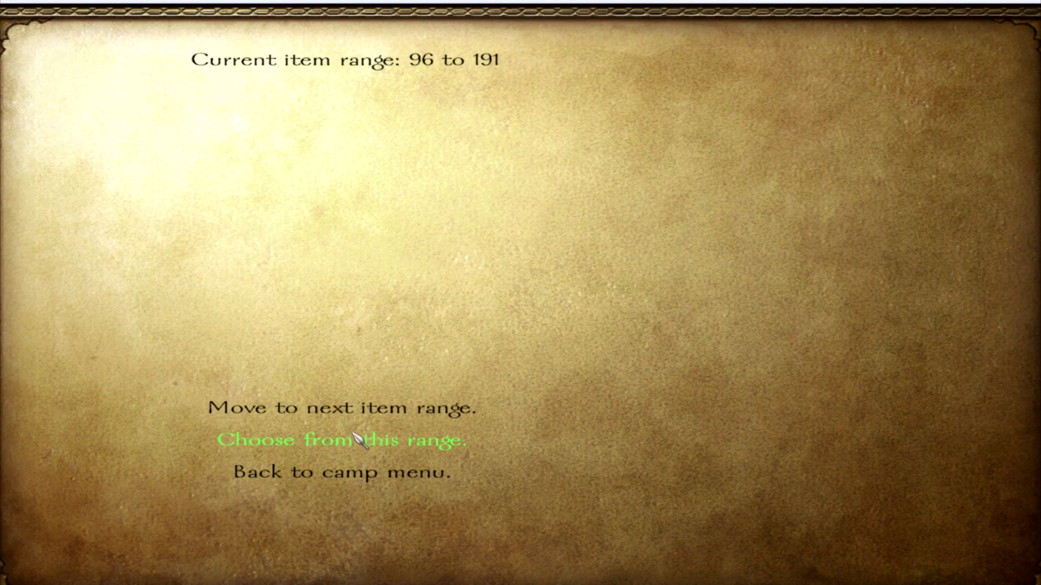
pyautogui.click(357, 442)
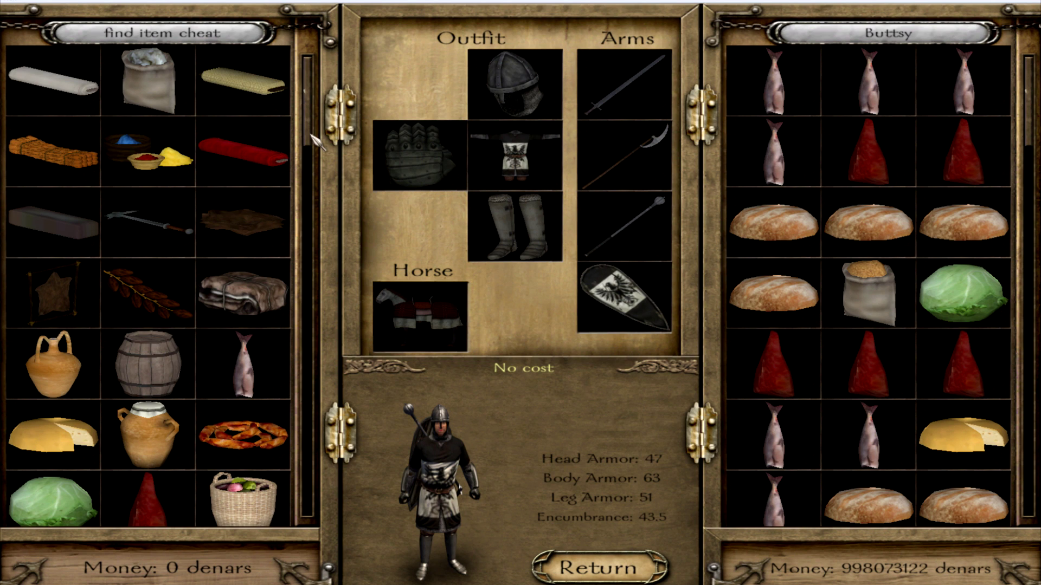
pyautogui.moveTo(313, 138); pyautogui.dragTo(320, 450)
pyautogui.click(564, 561)
pyautogui.click(238, 407)
pyautogui.click(284, 438)
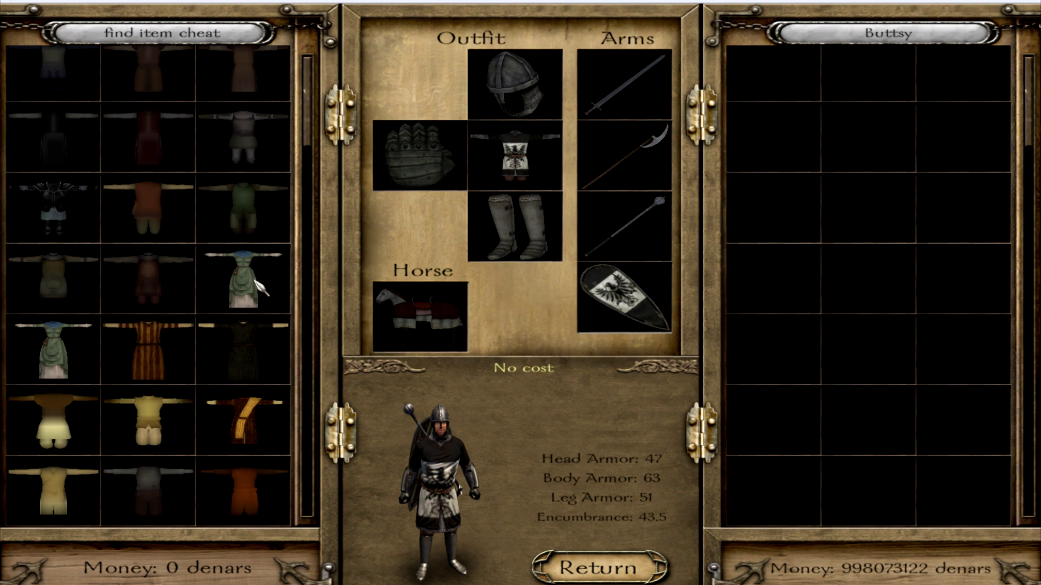
pyautogui.moveTo(309, 102); pyautogui.dragTo(325, 518)
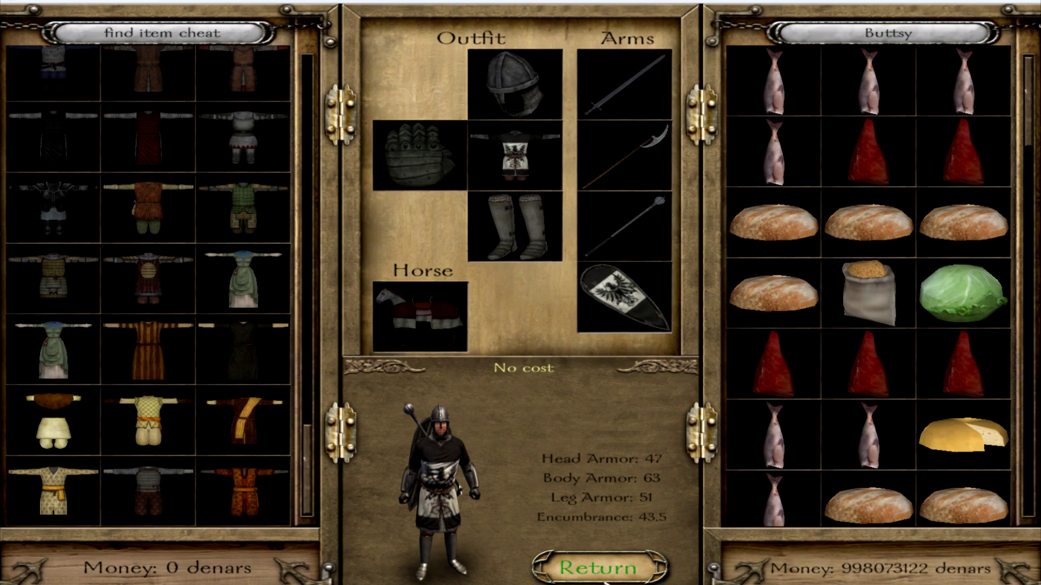
pyautogui.click(588, 569)
pyautogui.click(358, 408)
pyautogui.click(358, 438)
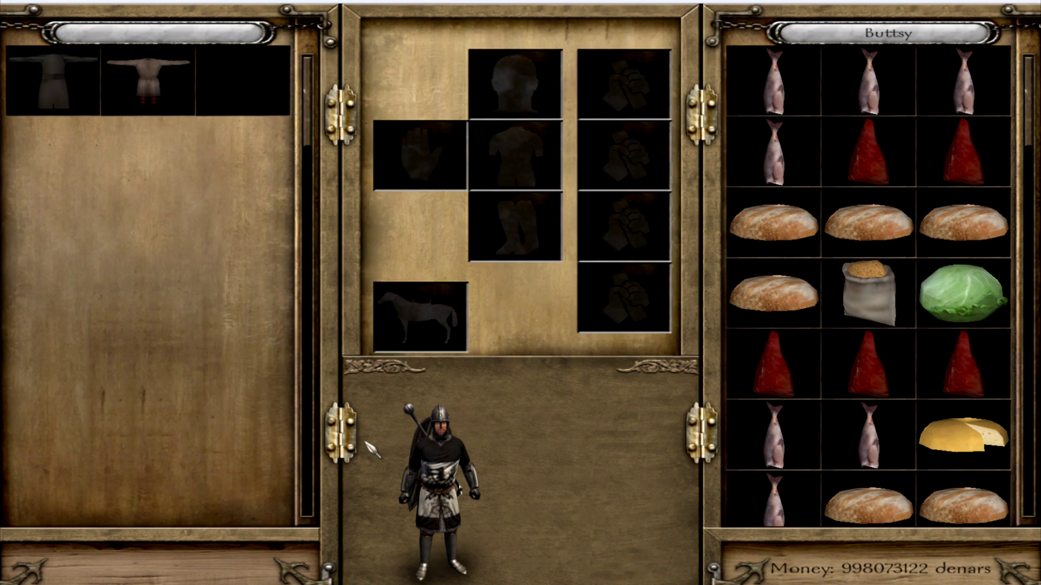
pyautogui.moveTo(309, 102); pyautogui.dragTo(317, 547)
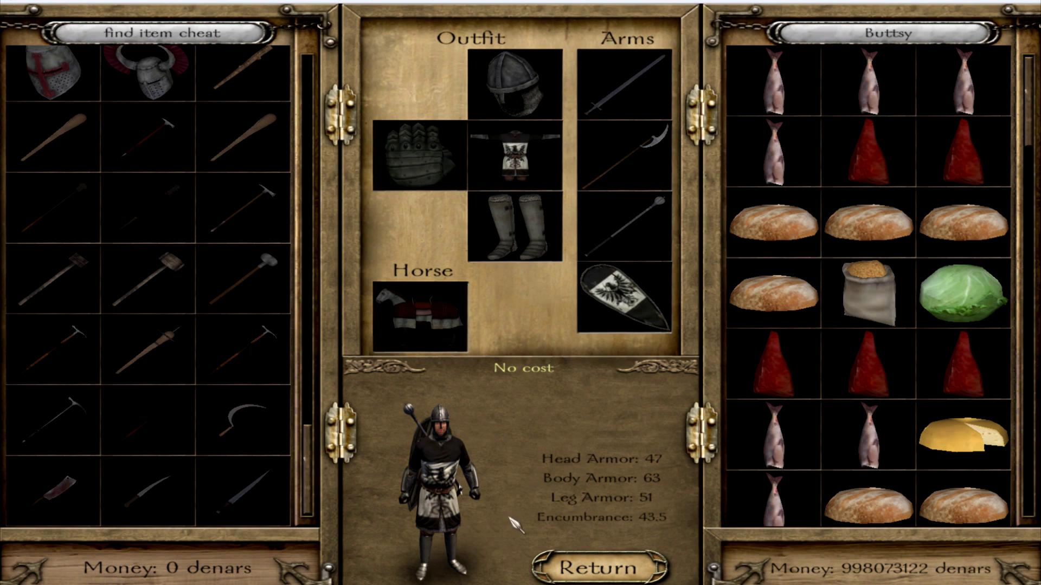
pyautogui.click(548, 558)
# Open the 384–479 swords and axes range and check the Nomad Sabre at 35 cut, speed 105
pyautogui.click(357, 407)
pyautogui.click(355, 438)
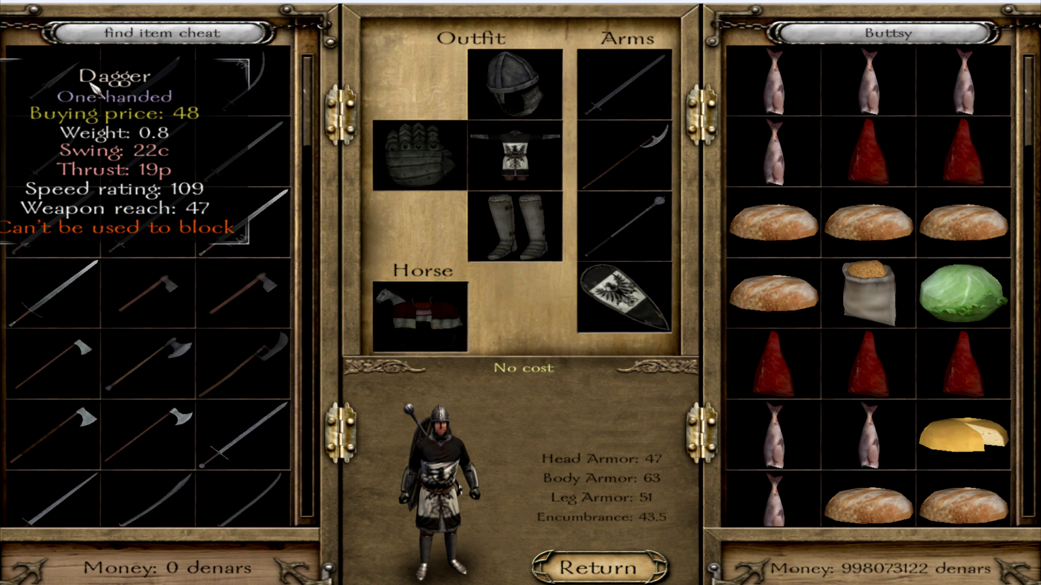
pyautogui.scroll(-2, 314, 379)
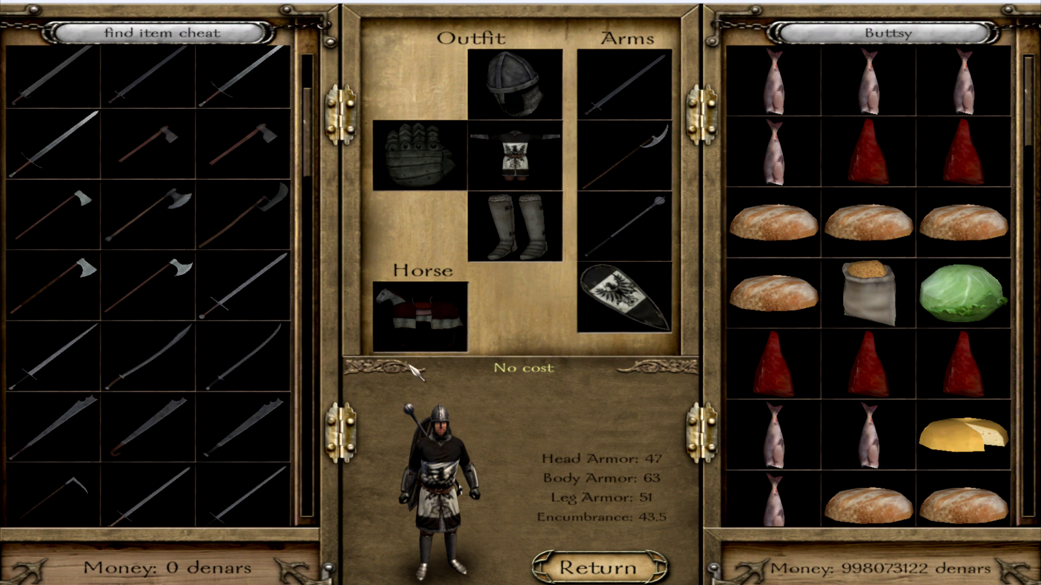
pyautogui.scroll(-5, 217, 260)
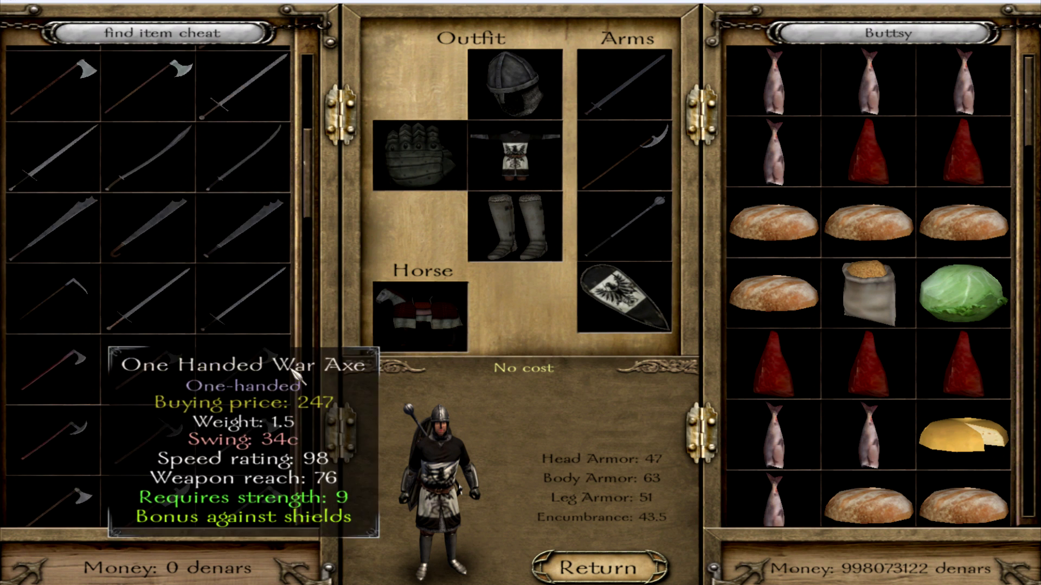
pyautogui.scroll(-6, 360, 347)
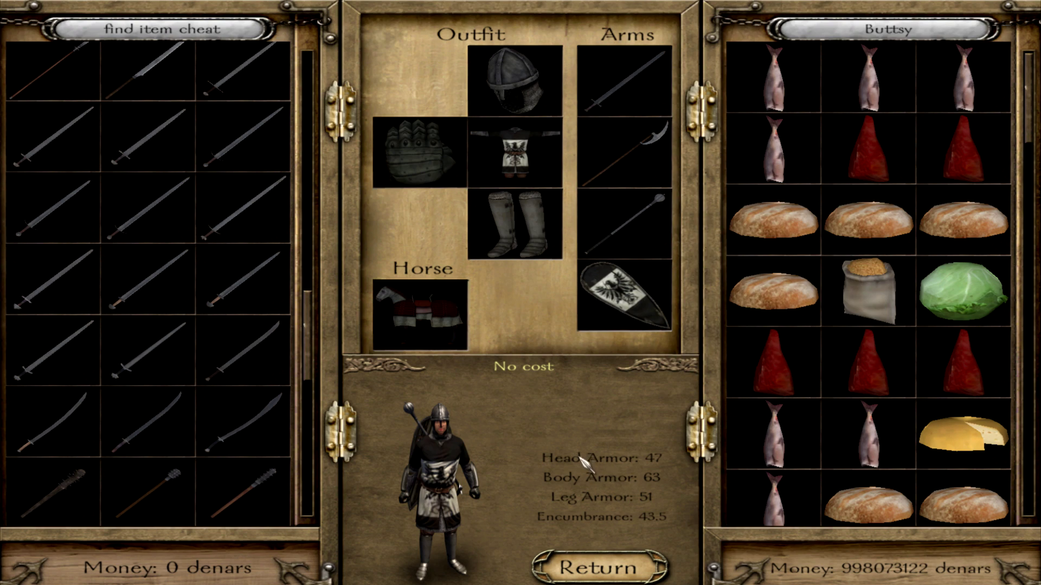
# Quit Warband without saving and exit to the desktop
pyautogui.press('Escape')
pyautogui.click(407, 472)
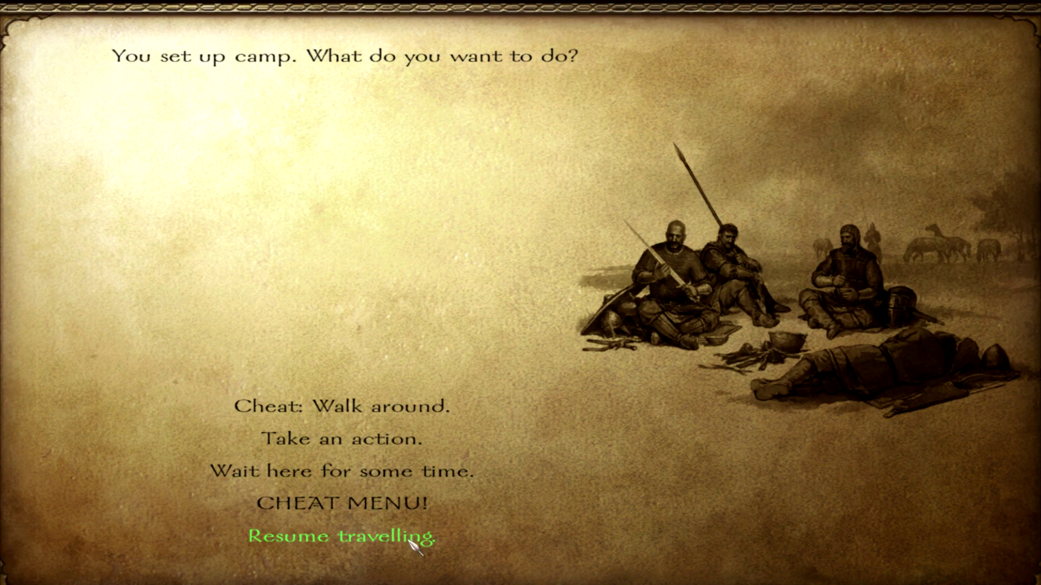
pyautogui.press('Escape')
pyautogui.click(380, 455)
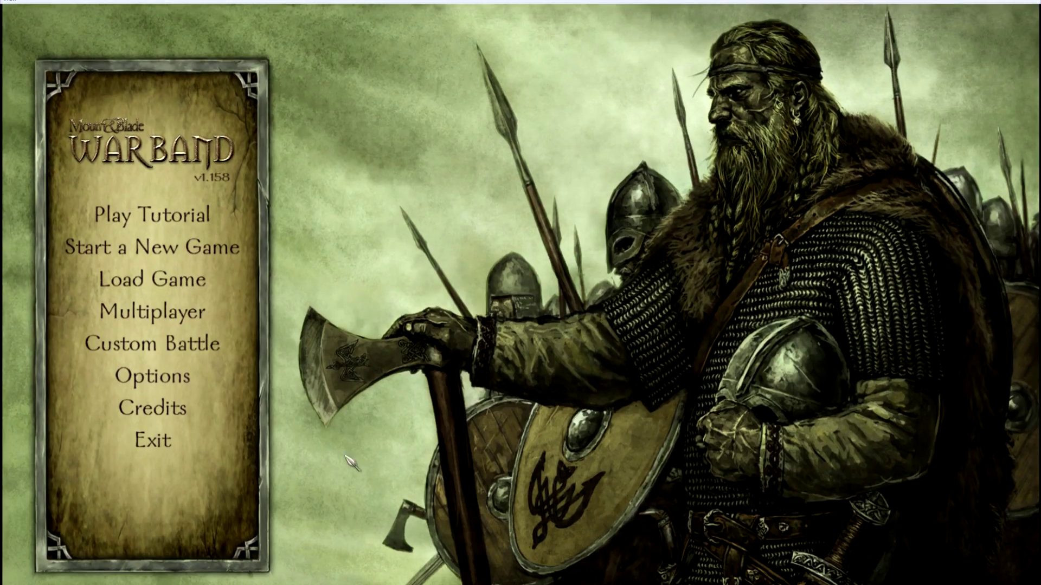
pyautogui.click(157, 441)
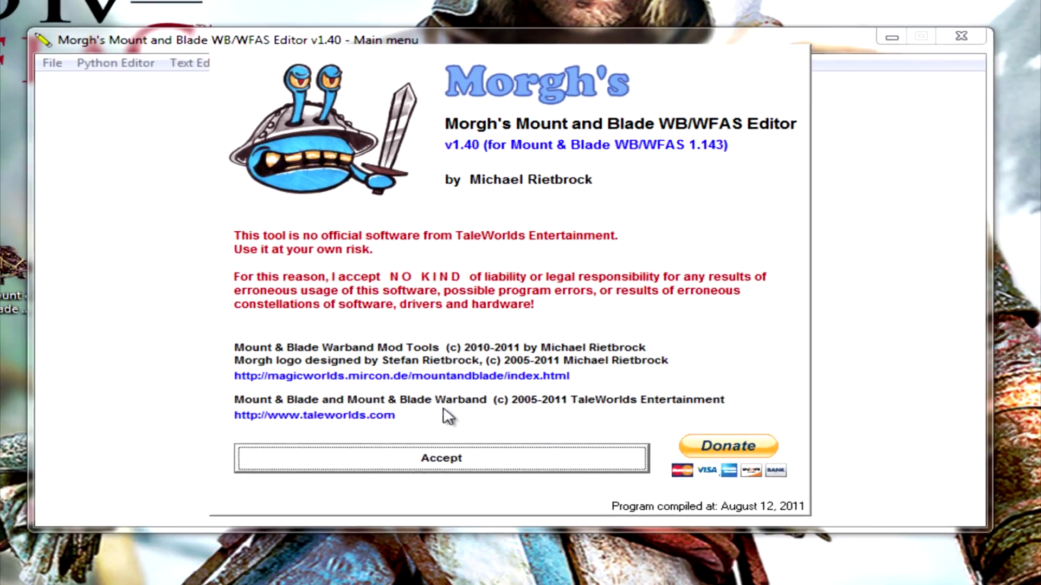
# Accept the editor's disclaimer screen to reach the main menu of text editors
pyautogui.click(544, 455)
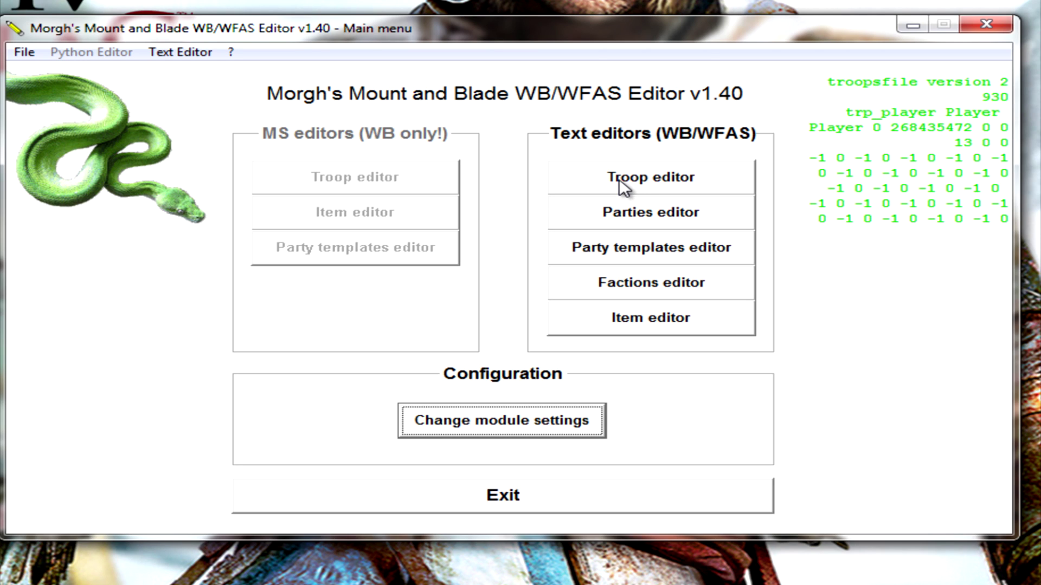